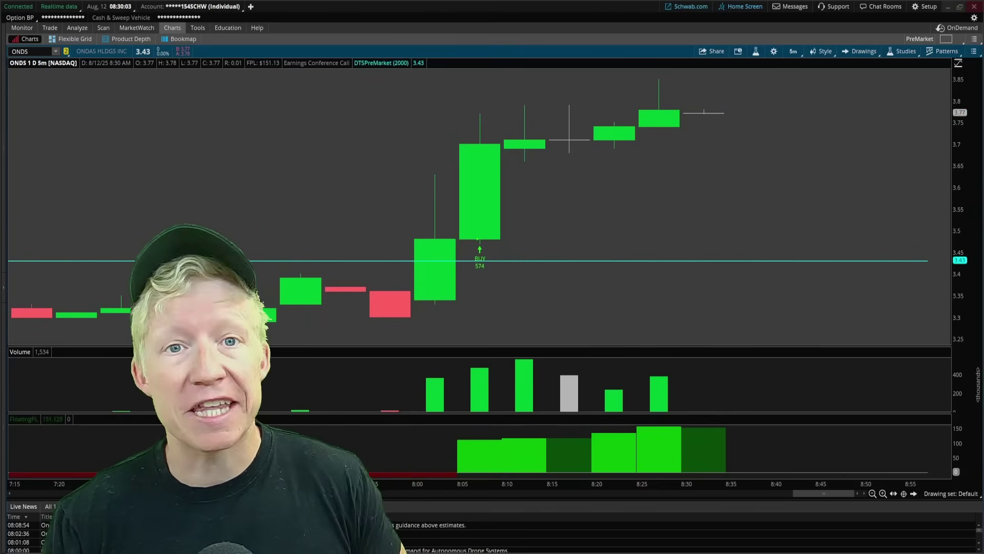
# Place a down-arrow marker on the ONDS chart
pyautogui.click(436, 162)
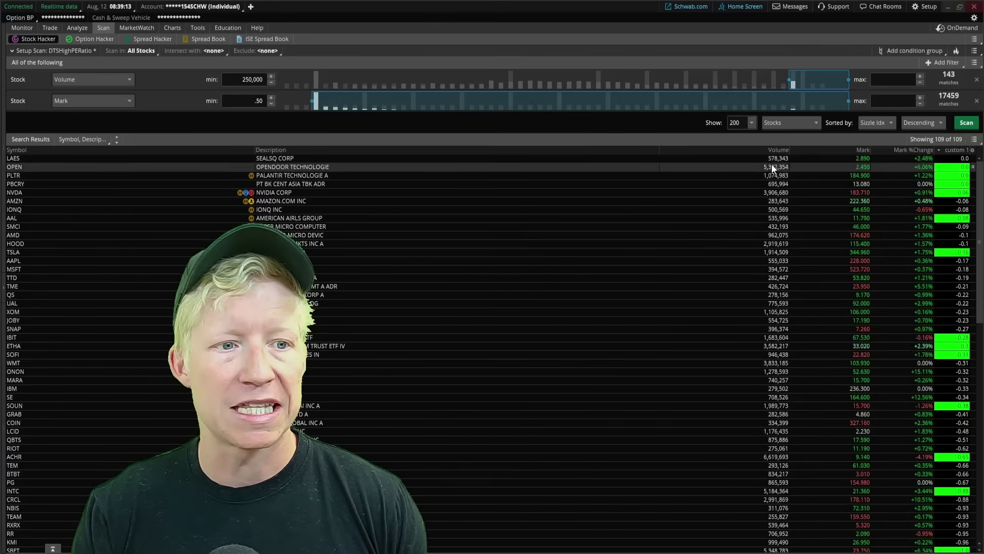
pyautogui.click(173, 28)
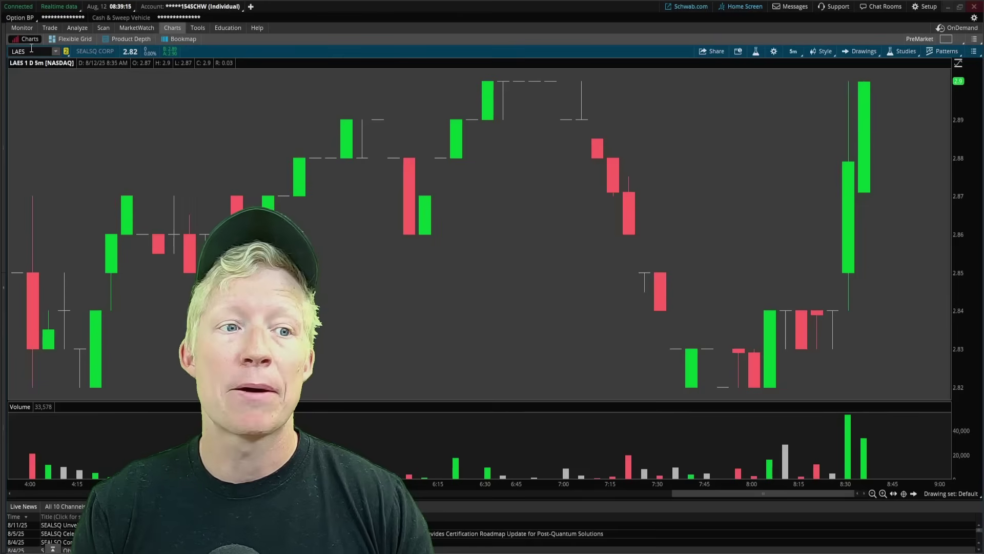
pyautogui.click(32, 49)
pyautogui.write('PLTR')
pyautogui.press('Return')
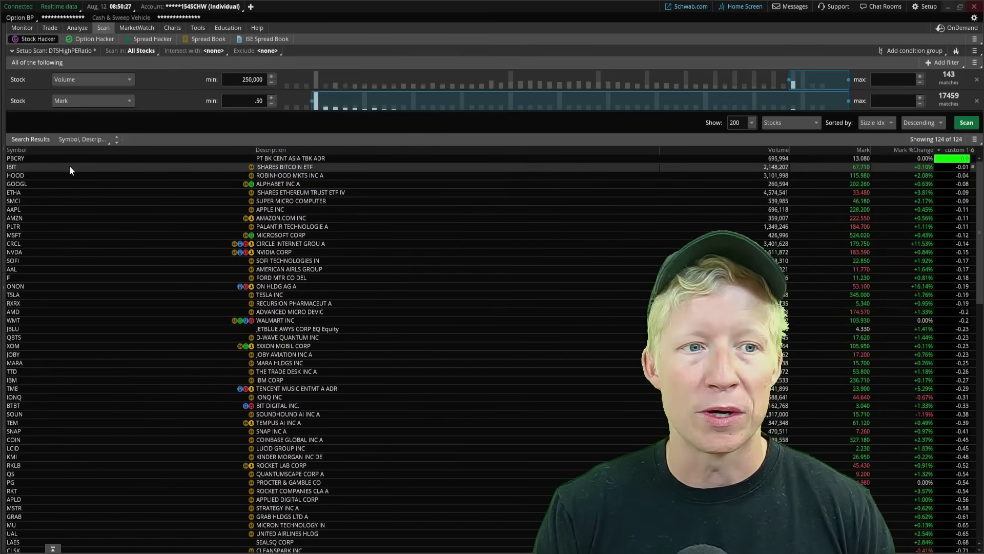
# Load the IBIT chart in the Charts tab and zoom in on it
pyautogui.click(171, 29)
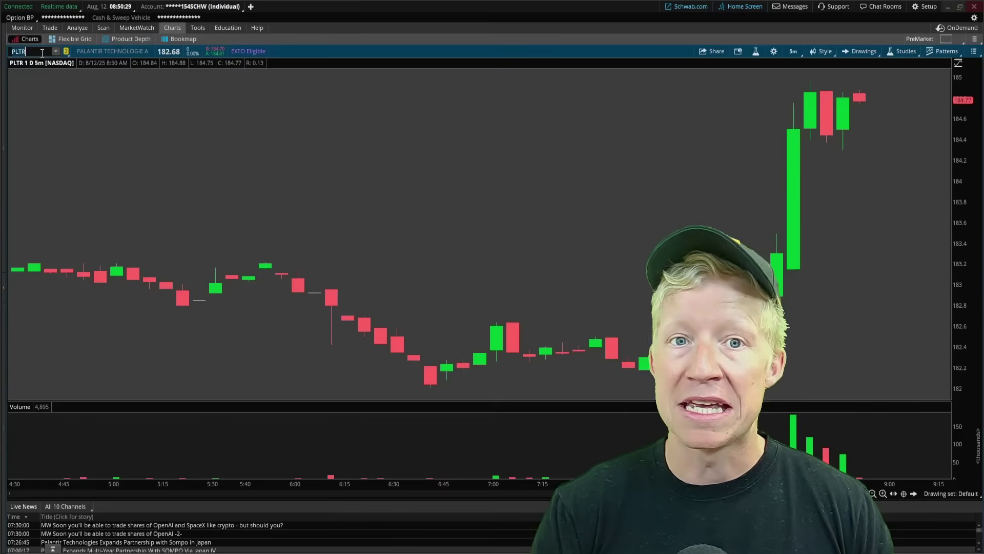
pyautogui.click(42, 52)
pyautogui.write('IBIT')
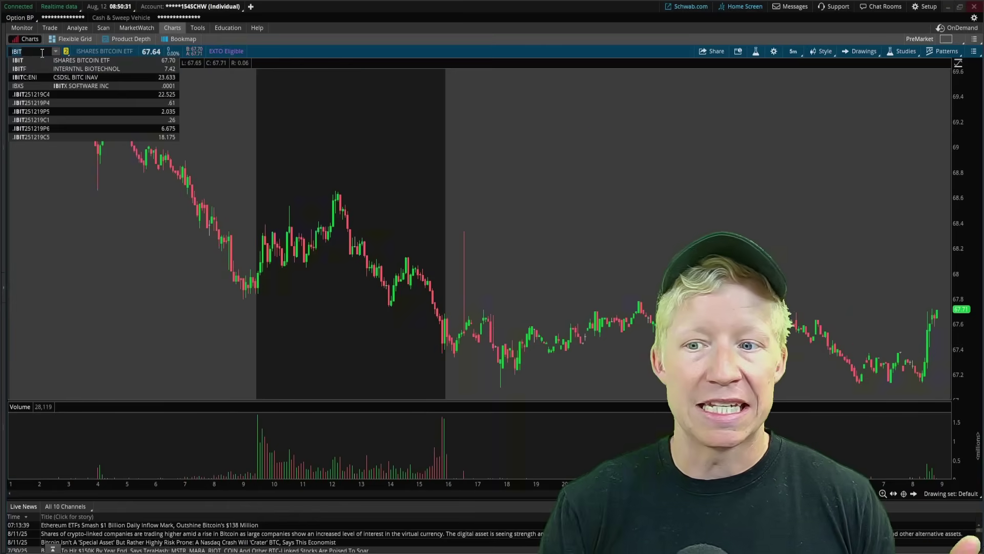
pyautogui.press('Return')
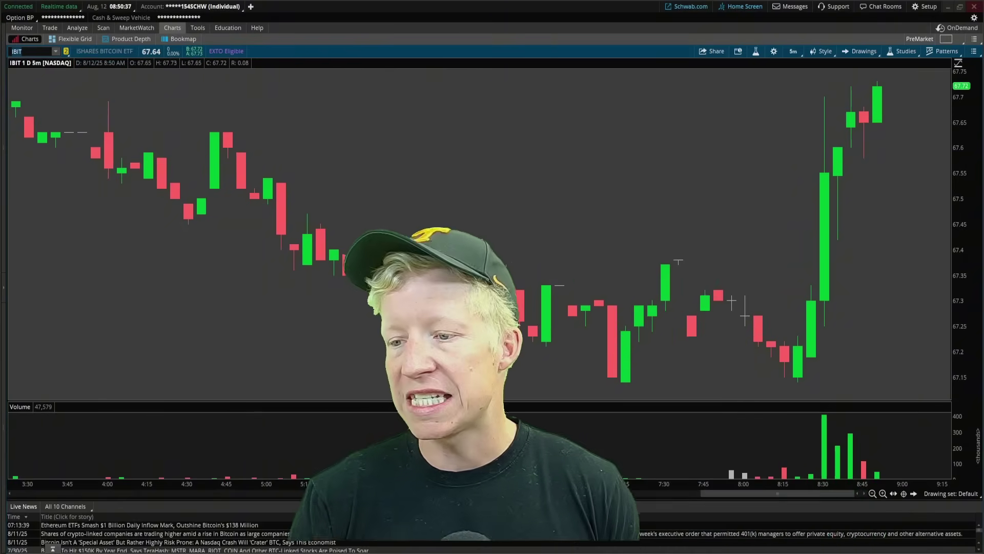
pyautogui.scroll(3, 510, 242)
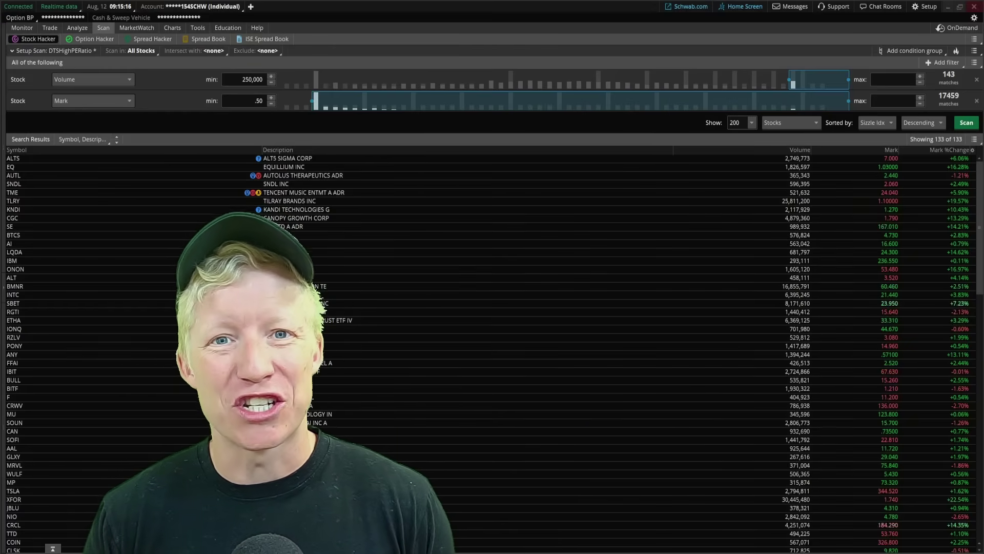
# Add custom 1 to the search results column set and open its Custom Quote Formula
pyautogui.rightClick(974, 154)
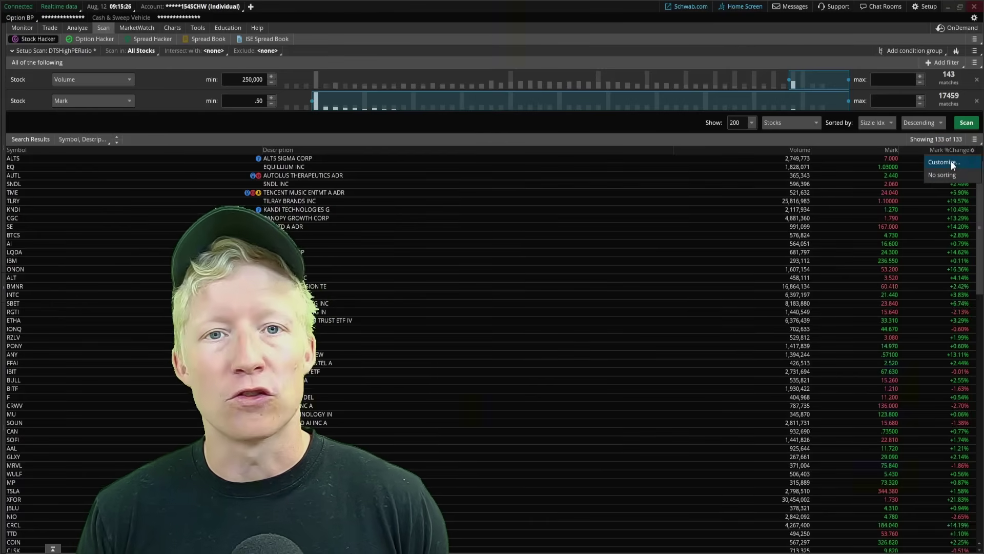
pyautogui.click(951, 161)
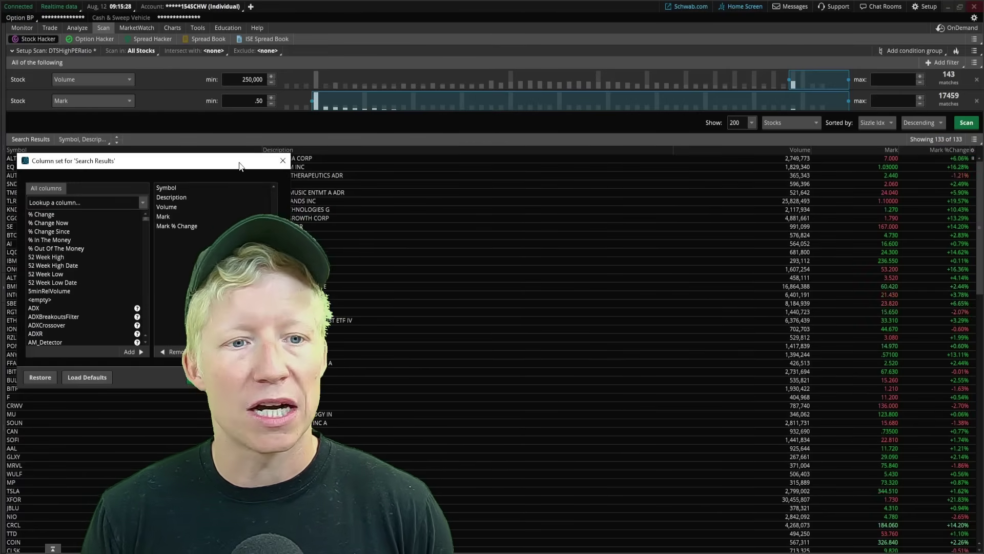
pyautogui.moveTo(243, 163); pyautogui.dragTo(686, 133)
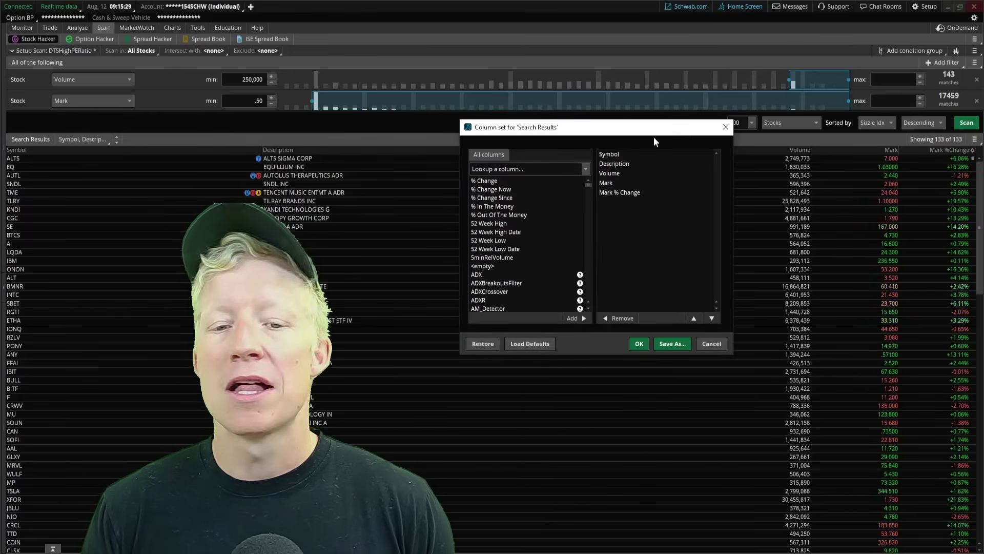
pyautogui.click(530, 169)
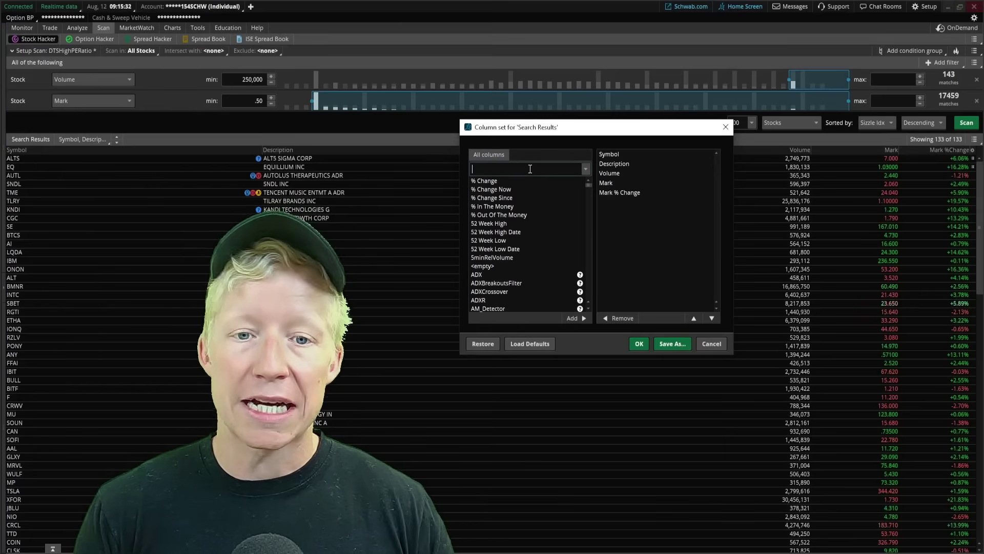
pyautogui.write('custom')
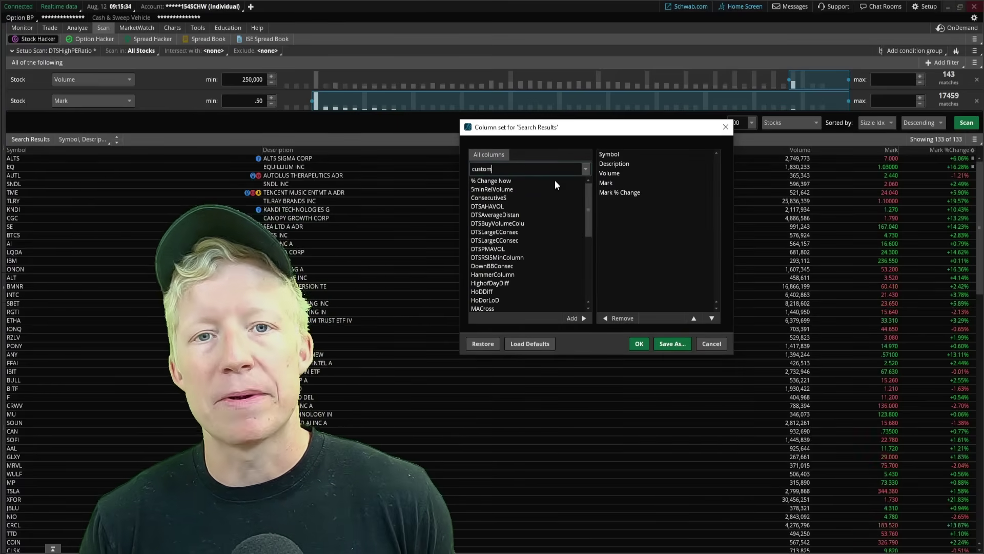
pyautogui.scroll(-6, 533, 208)
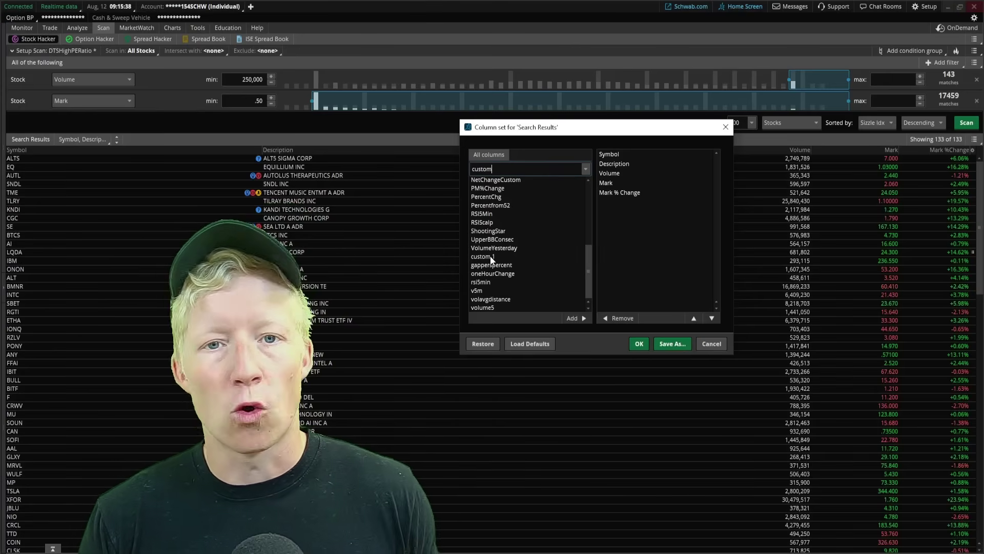
pyautogui.moveTo(491, 256); pyautogui.dragTo(610, 203)
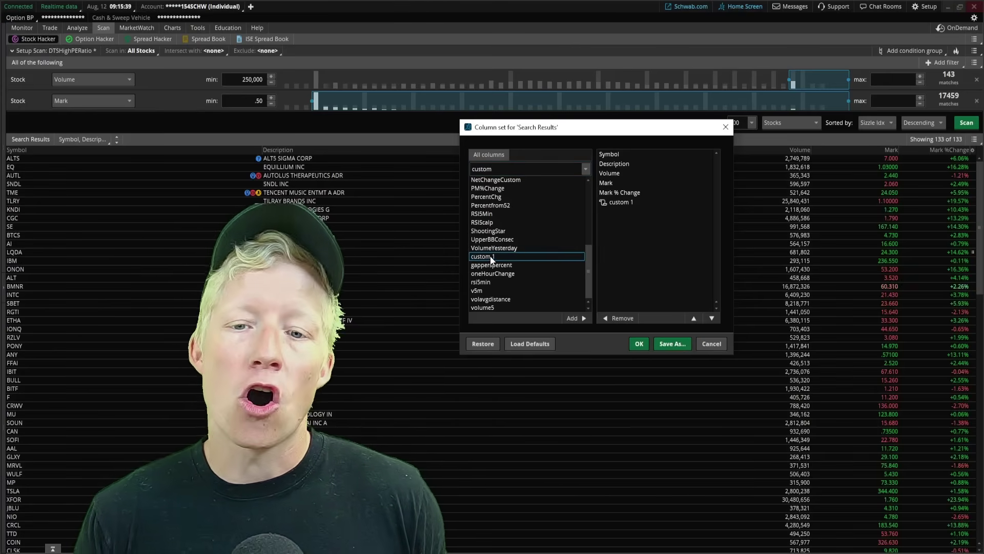
pyautogui.click(602, 204)
pyautogui.moveTo(664, 163); pyautogui.dragTo(485, 123)
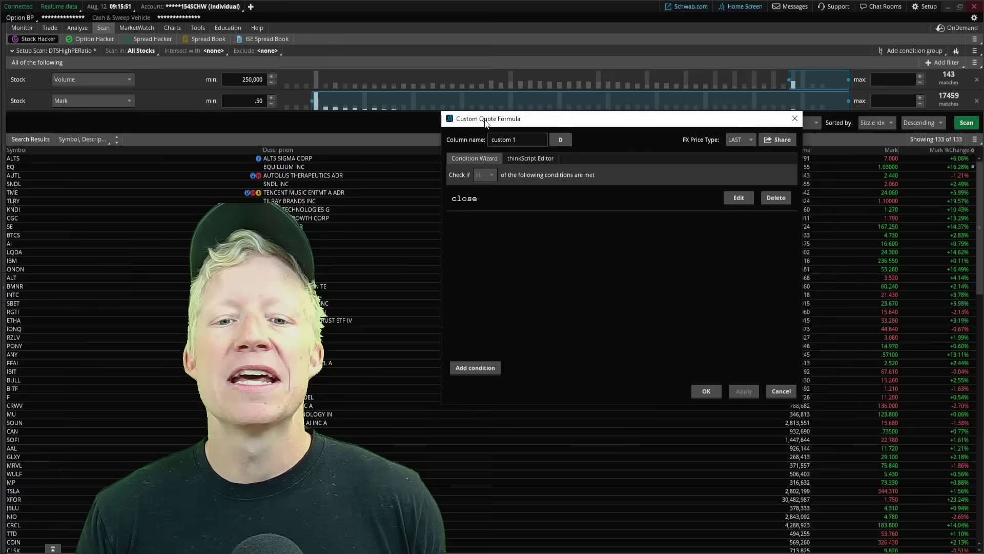
# Switch the custom 1 formula to the thinkScript Editor, select 'close', and hide the Reference panel
pyautogui.click(532, 158)
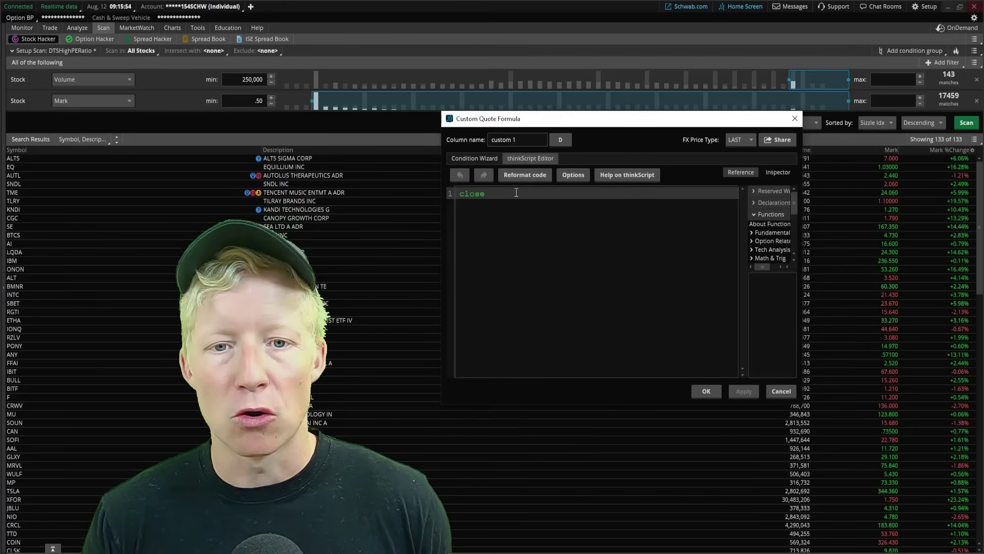
pyautogui.click(619, 230)
pyautogui.hotkey('ctrl', 'a')
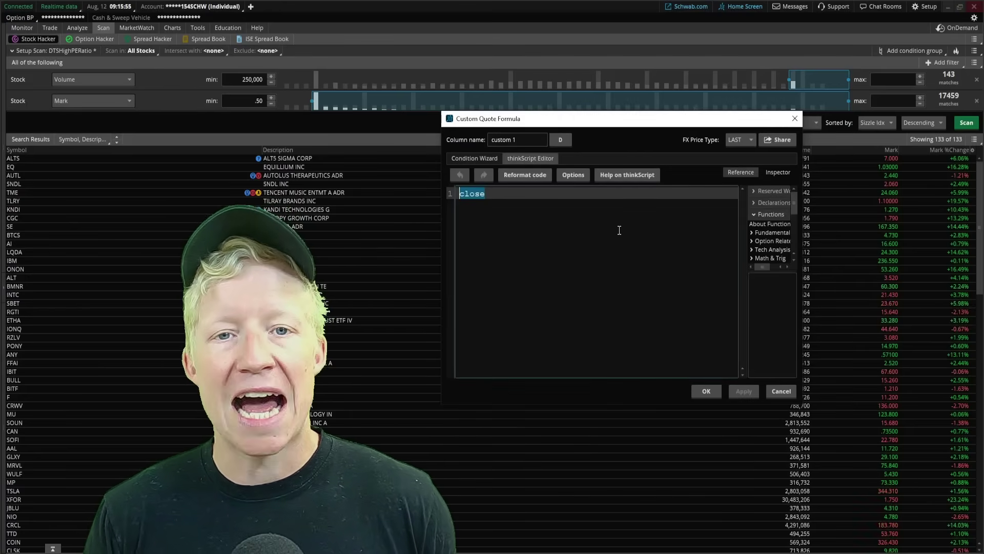
pyautogui.click(751, 171)
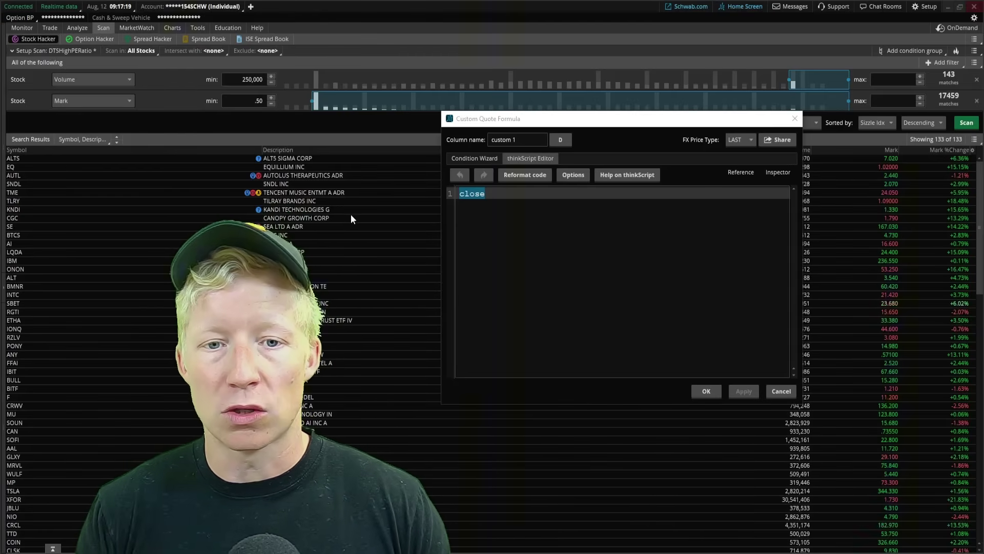
# Replace the existing 'close' code with 'plot x ='
pyautogui.click(493, 197)
pyautogui.press('BackSpace')
pyautogui.press('BackSpace')
pyautogui.press('BackSpace')
pyautogui.press('BackSpace')
pyautogui.press('BackSpace')
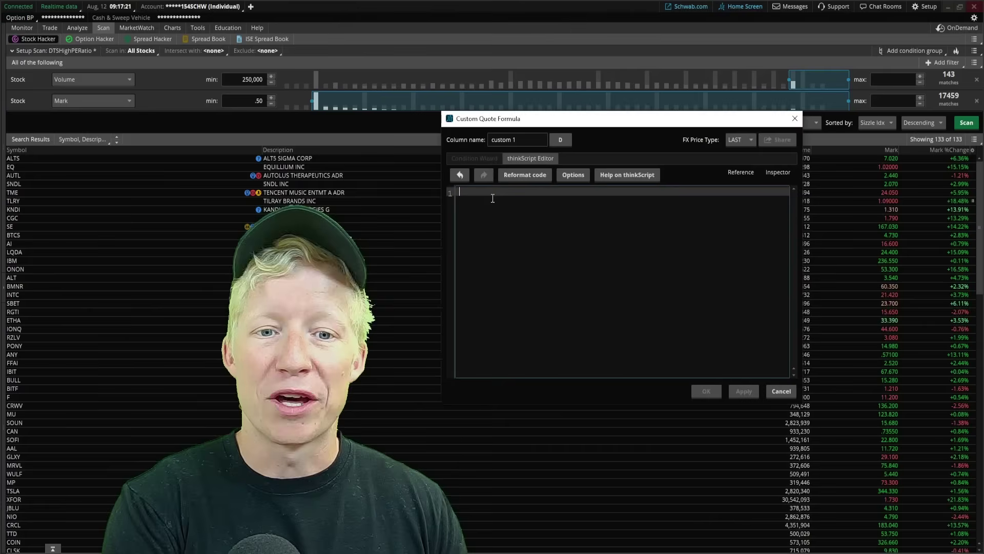
pyautogui.write('plot x')
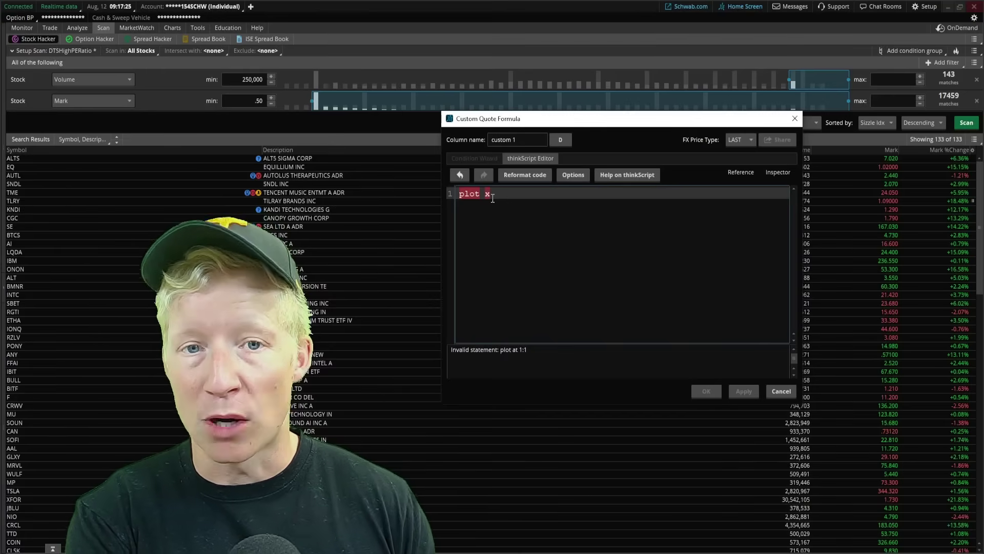
pyautogui.write(' =')
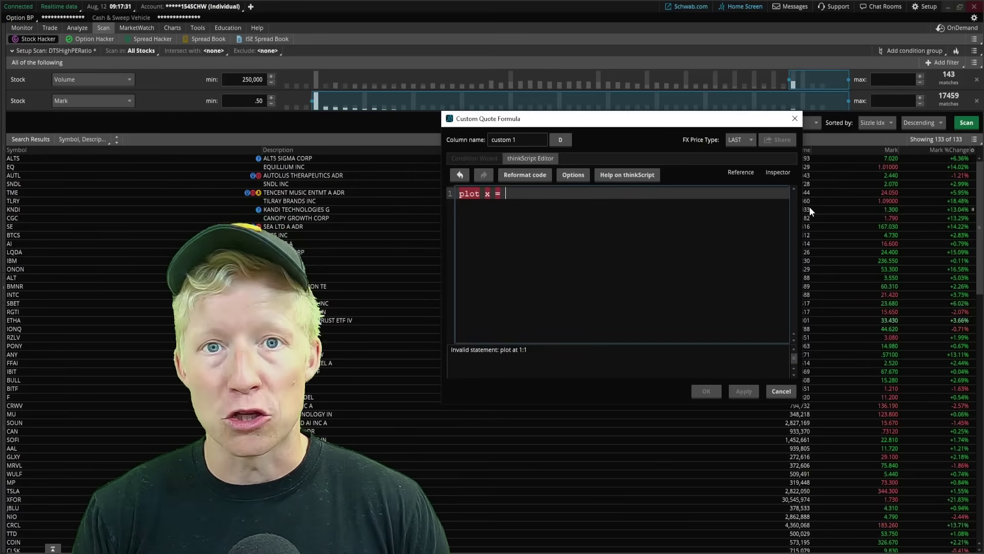
pyautogui.click(483, 195)
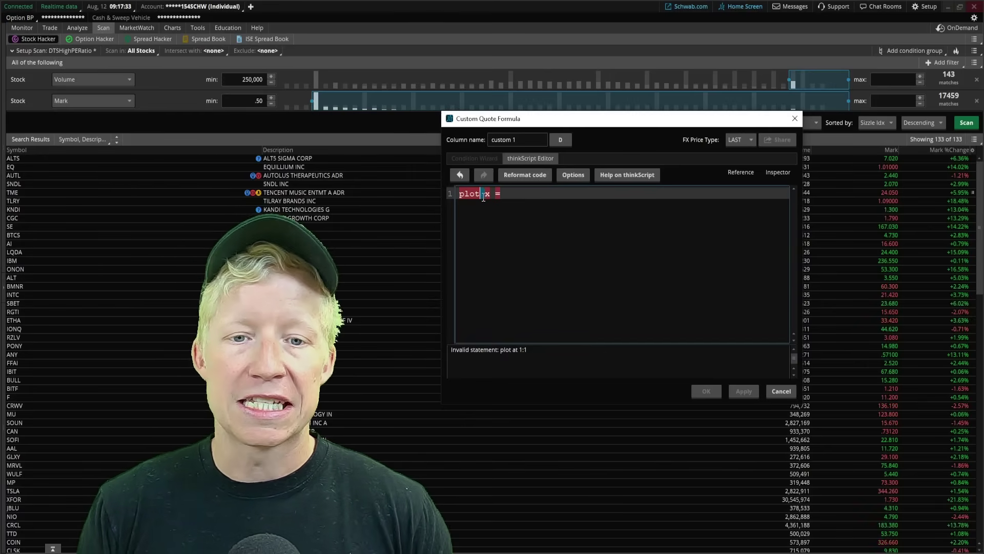
pyautogui.doubleClick(487, 194)
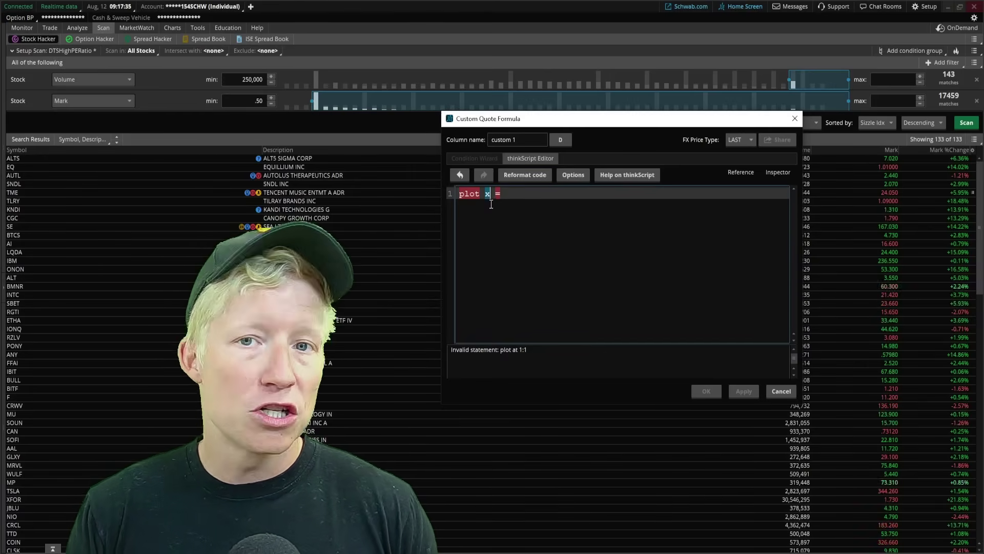
pyautogui.click(527, 199)
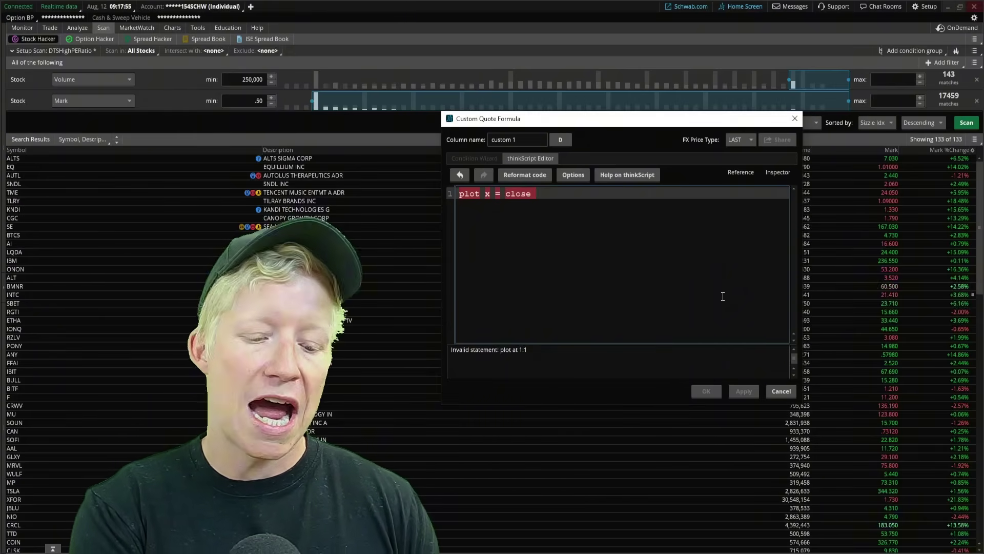
# Complete line 1 as plot x = ((close - highest(high, 100)) / highest(high, 100)) * 100;
pyautogui.write('- highest(high')
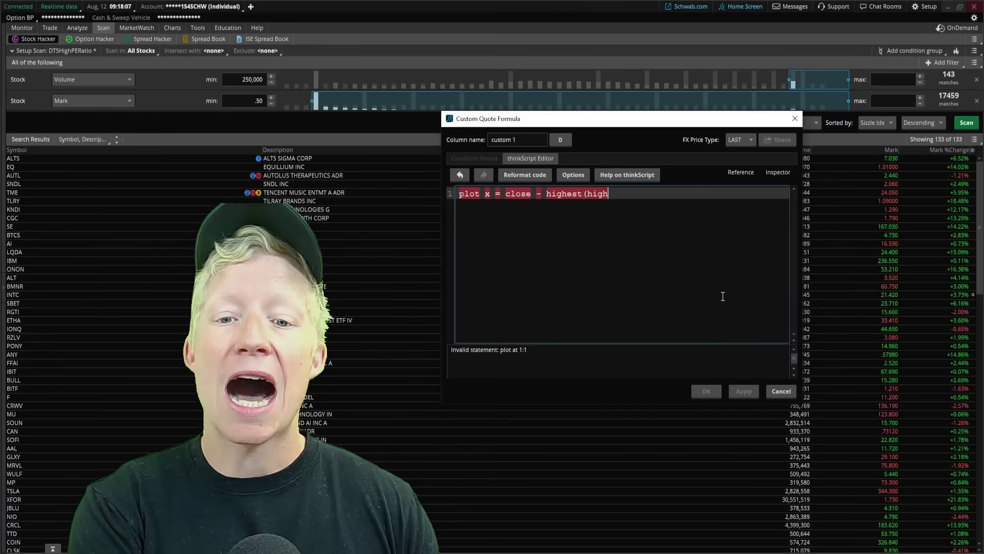
pyautogui.write(', 100')
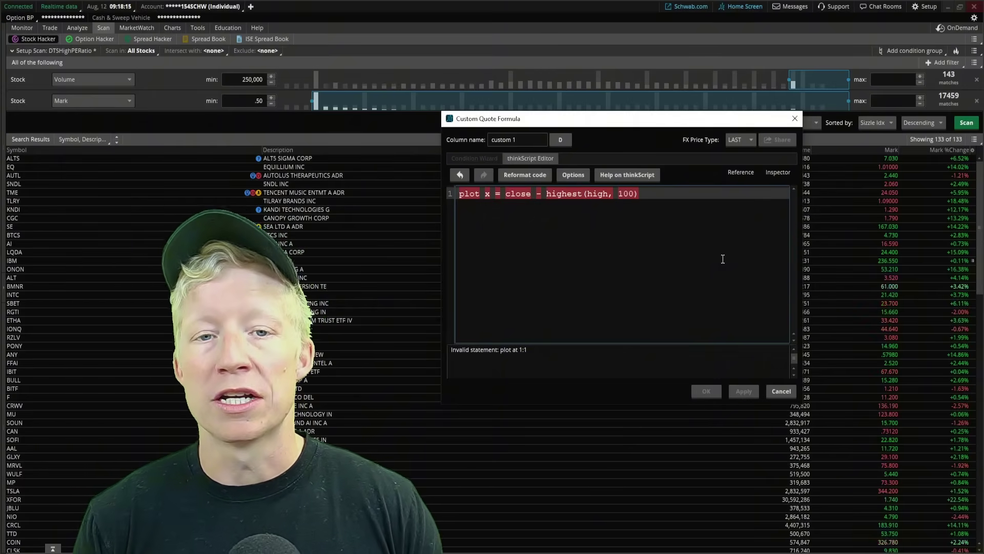
pyautogui.write(')')
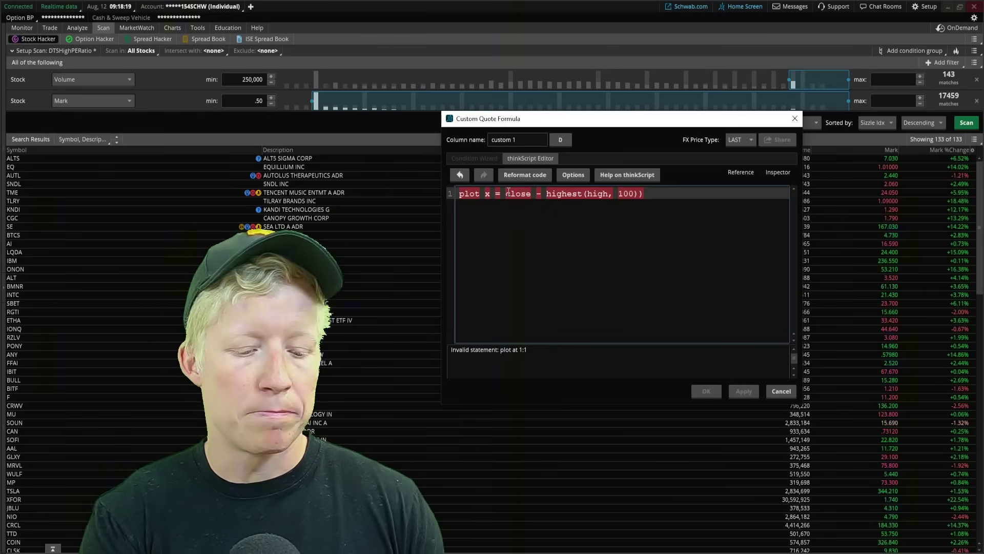
pyautogui.write('(')
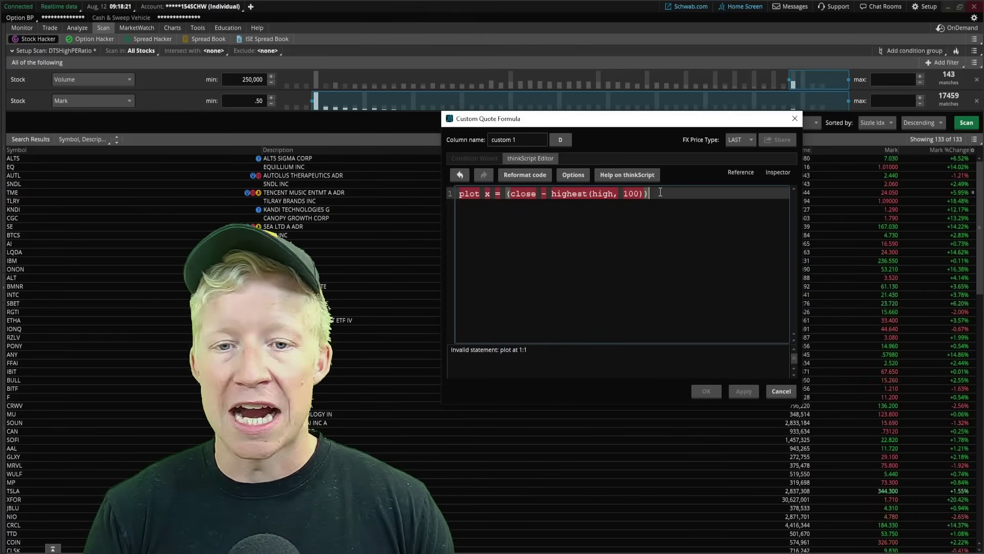
pyautogui.click(659, 193)
pyautogui.write('/ high')
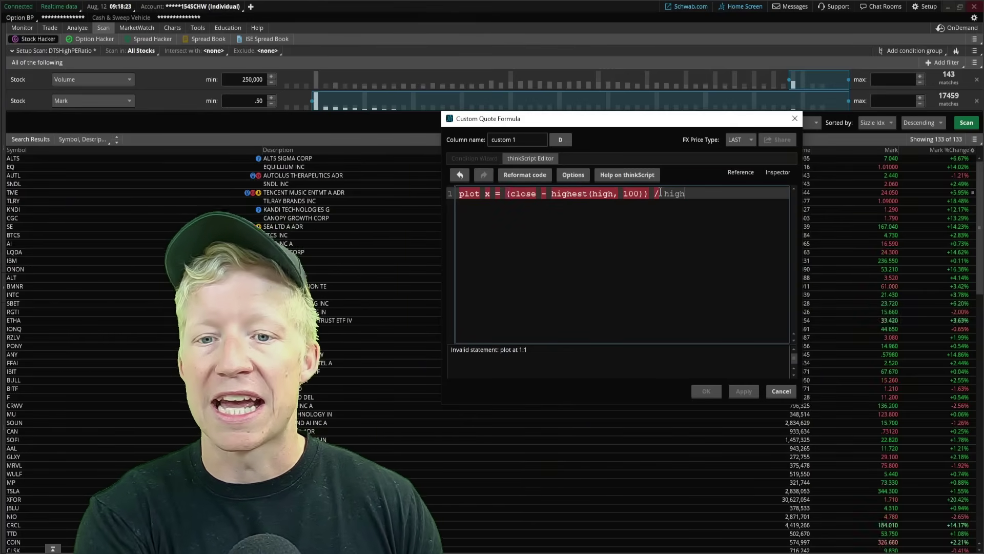
pyautogui.write('est(high, 100))')
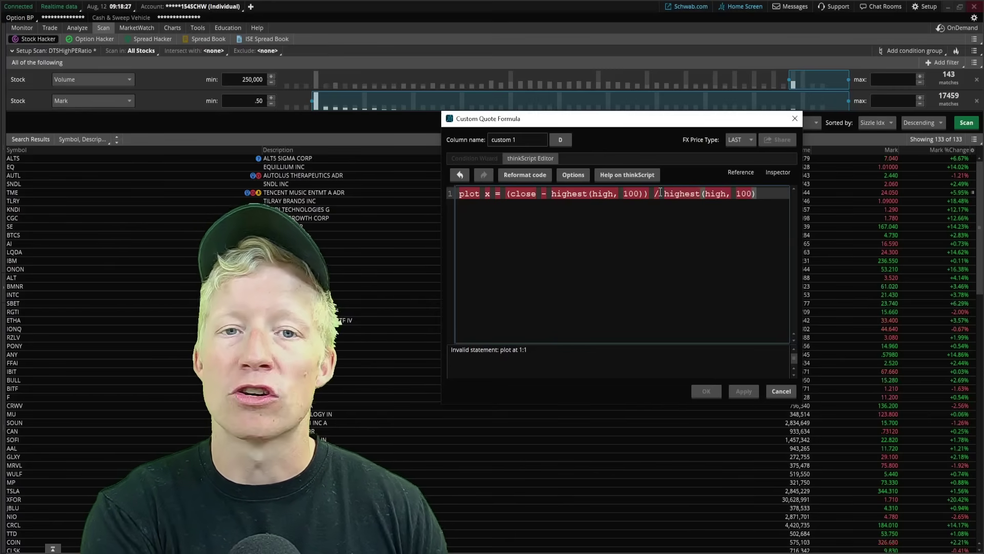
pyautogui.click(514, 194)
pyautogui.write('(')
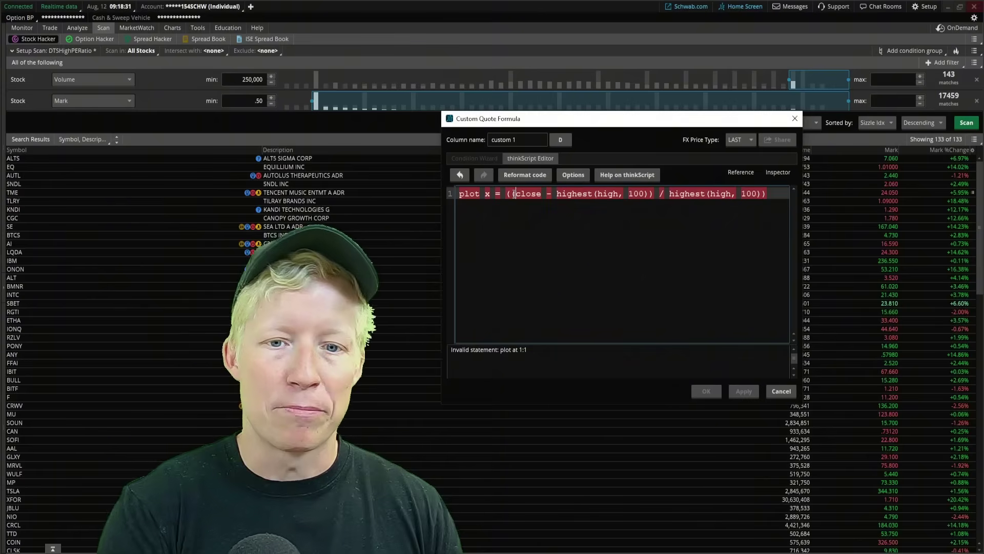
pyautogui.click(774, 193)
pyautogui.write('* 100;')
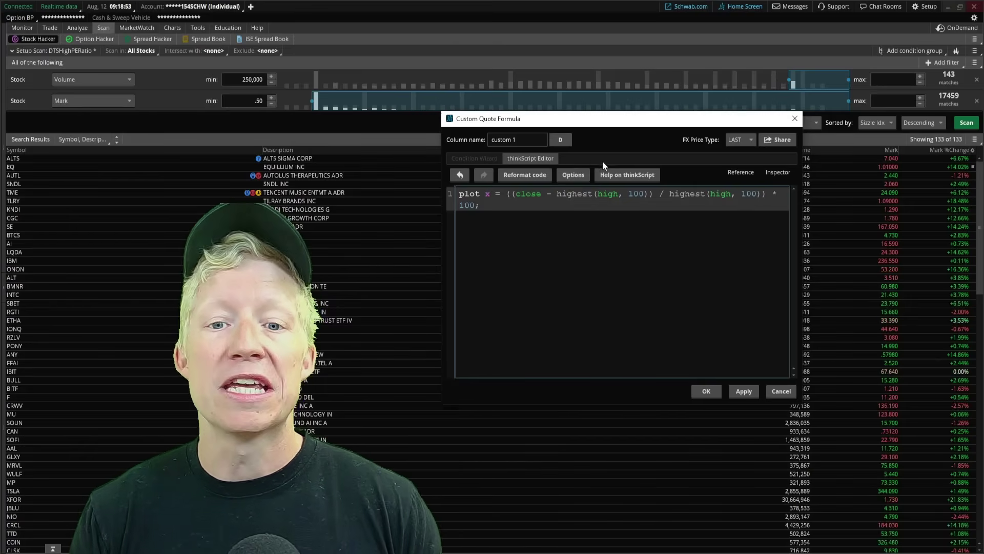
# Set the custom column's aggregation period from D to 5 Min
pyautogui.click(564, 140)
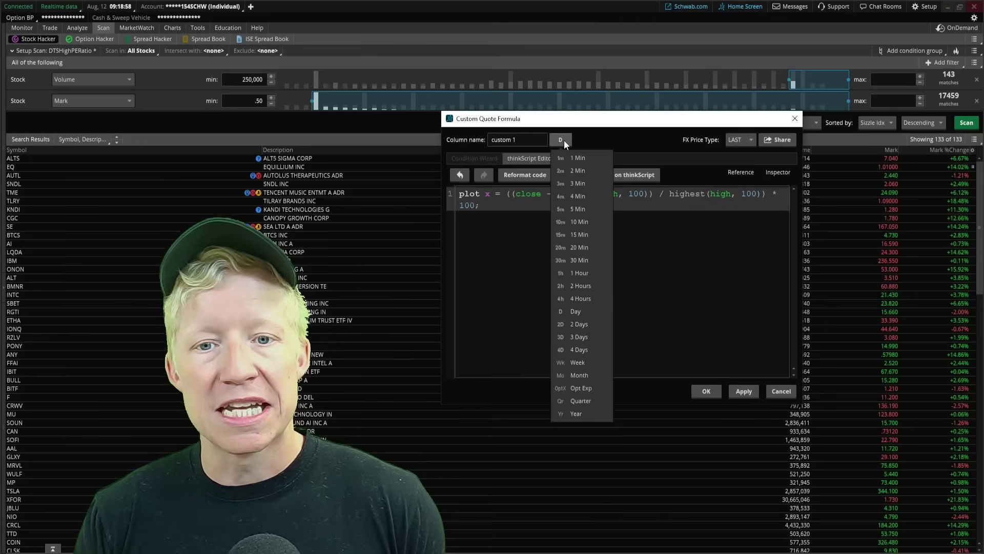
pyautogui.click(572, 209)
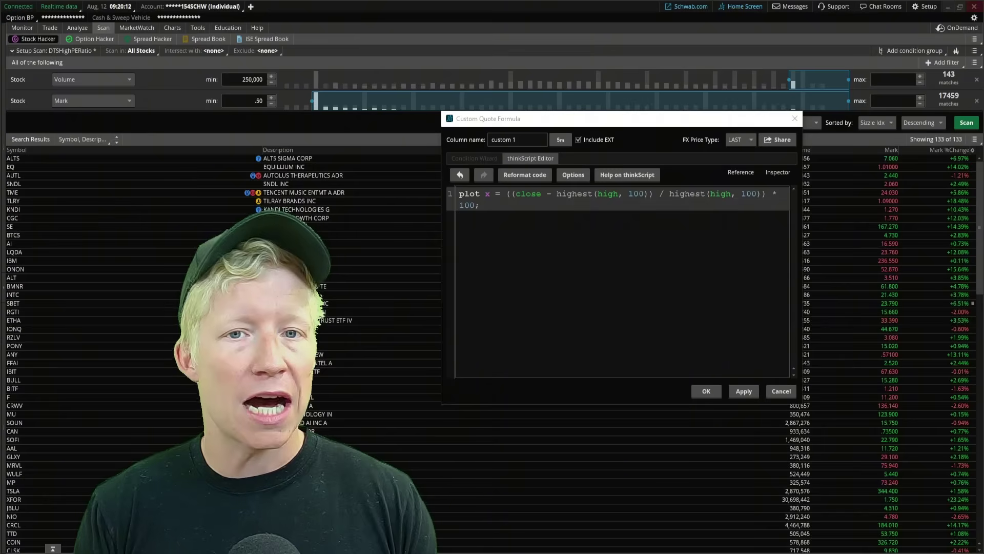
# Write line 3: assignbackgroundcolor(if volume > 100000 then color.green else color.current);
pyautogui.click(493, 217)
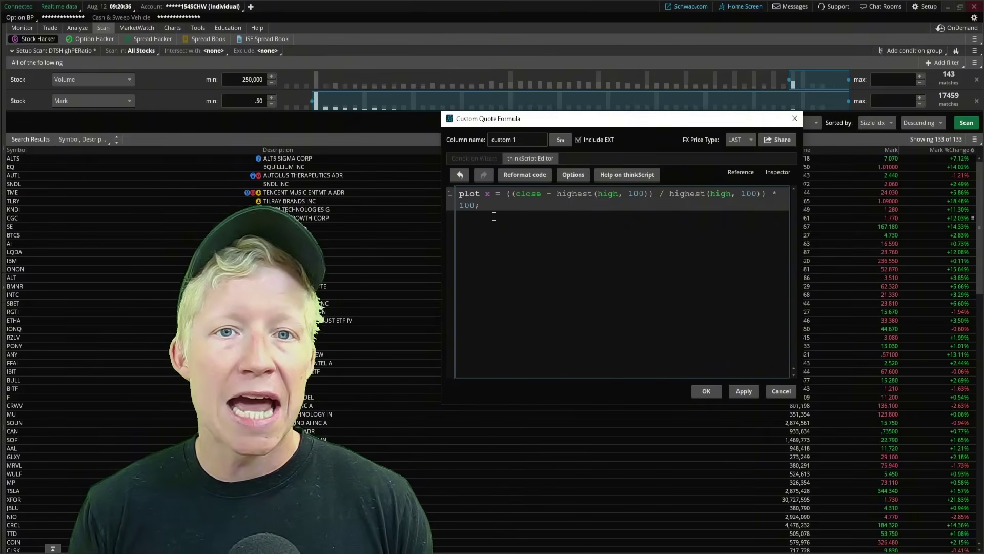
pyautogui.press('Return')
pyautogui.press('Return')
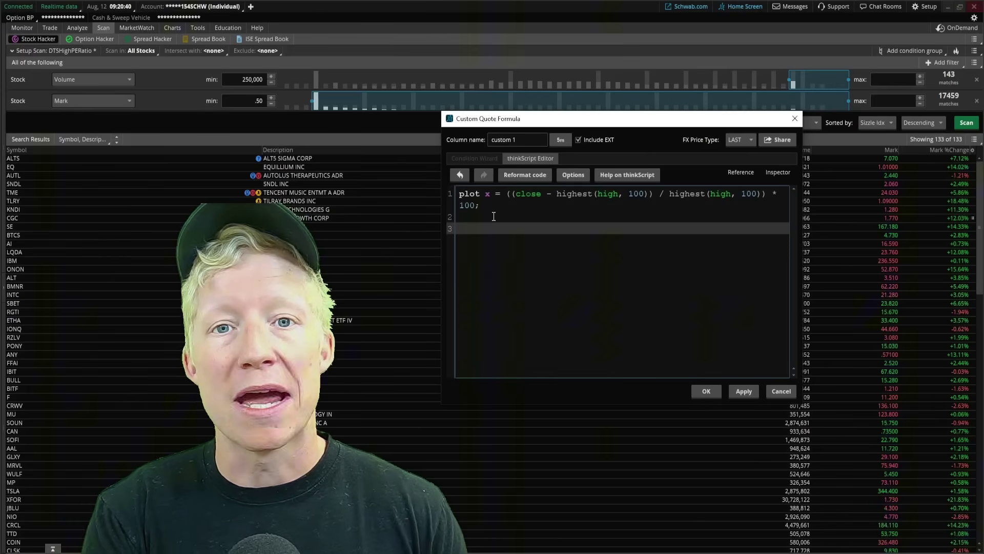
pyautogui.write('ass')
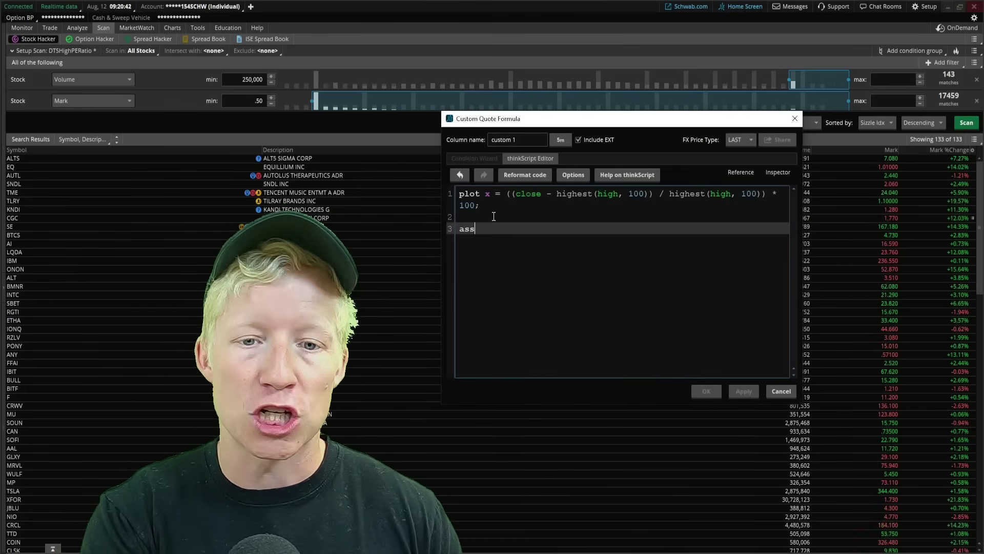
pyautogui.write('ignbackgroundcolor(')
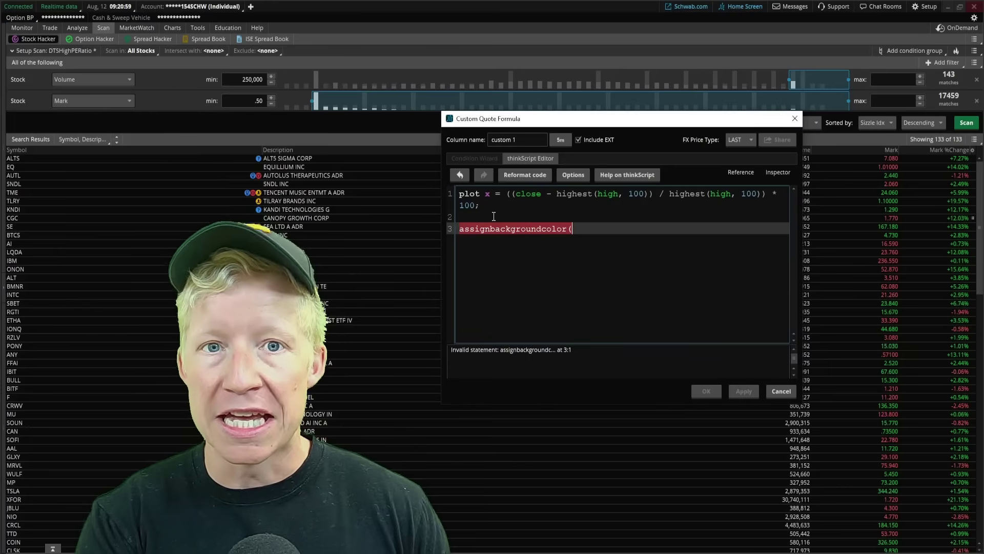
pyautogui.write('if volume > 100000 then col')
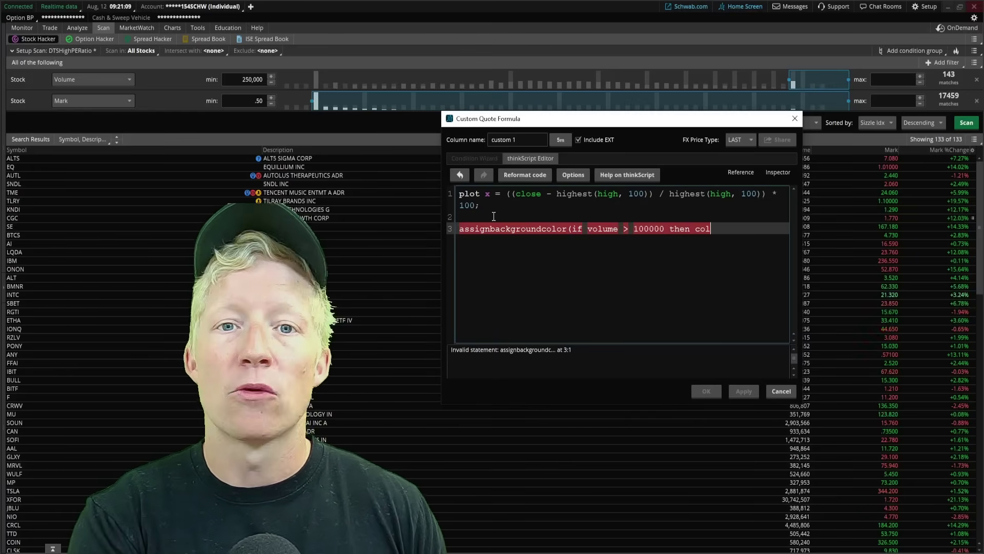
pyautogui.write('or.green')
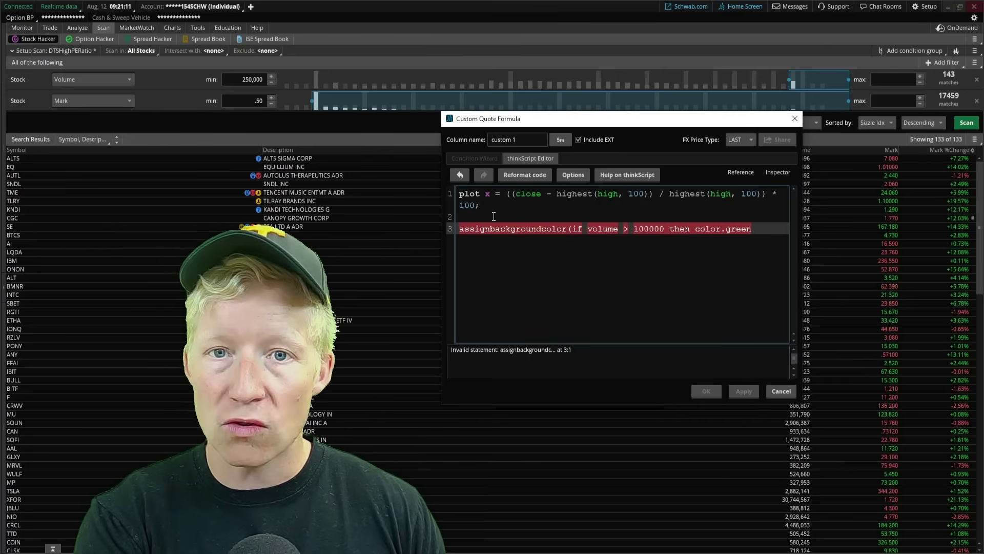
pyautogui.write(' else color.')
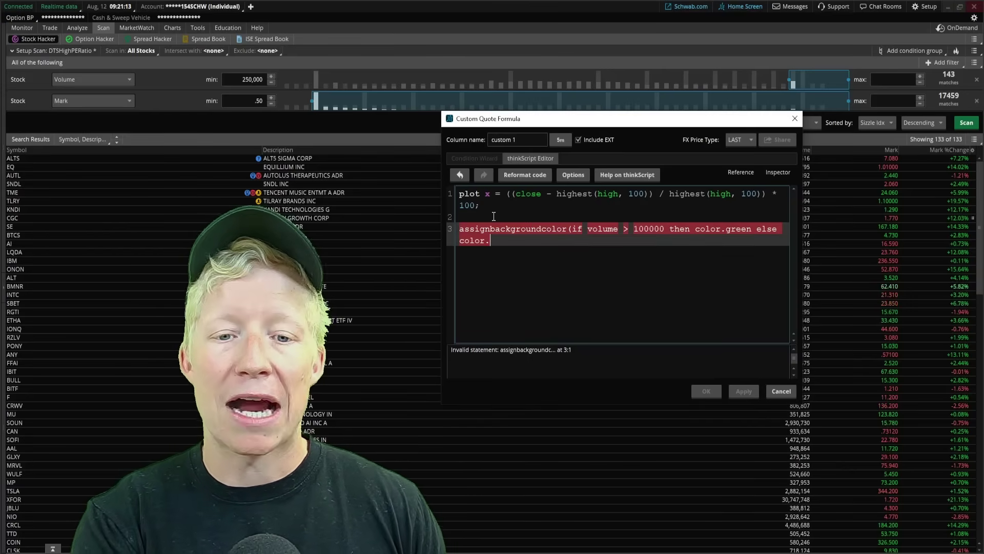
pyautogui.write('current);')
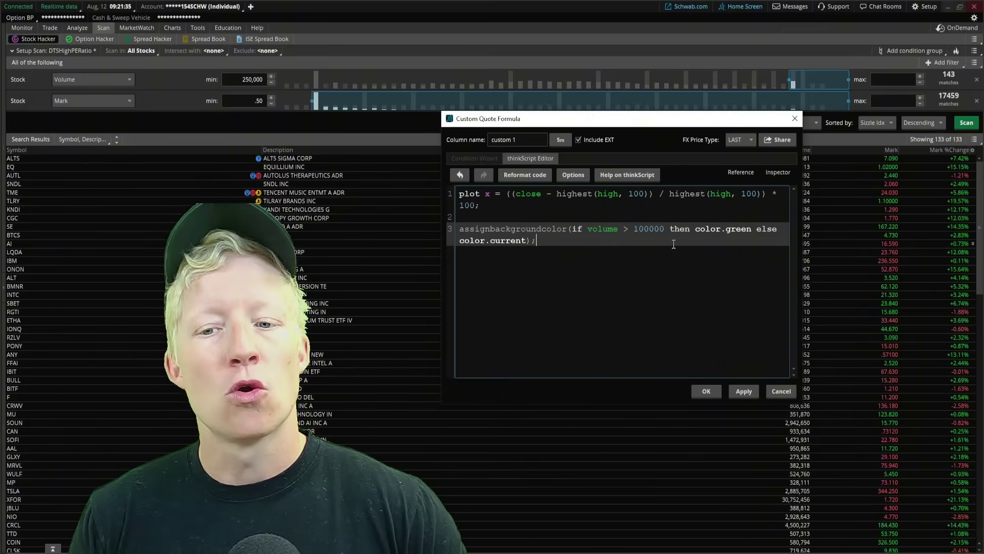
# Apply the formula, confirm both dialogs, and browse the results with the new custom 1 column
pyautogui.click(744, 389)
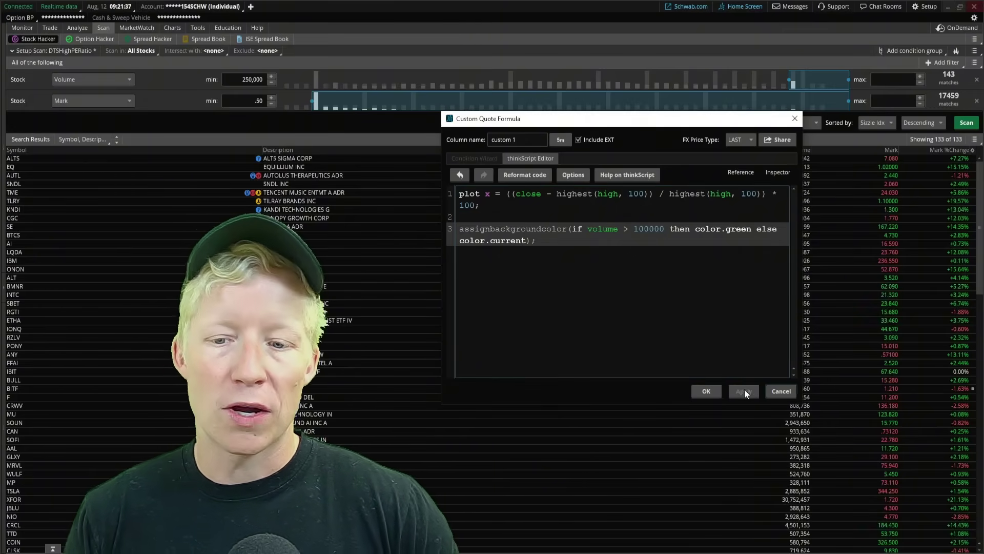
pyautogui.click(706, 389)
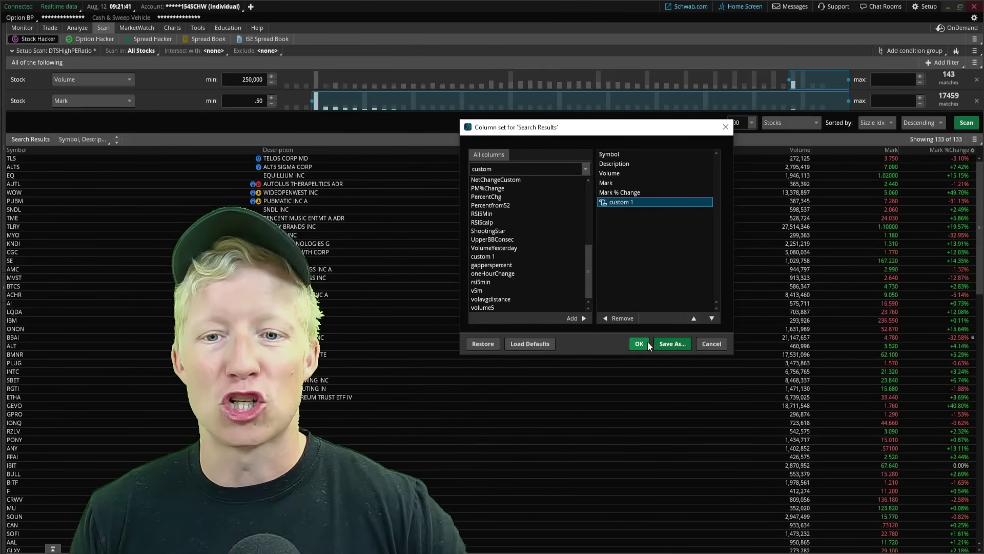
pyautogui.click(642, 343)
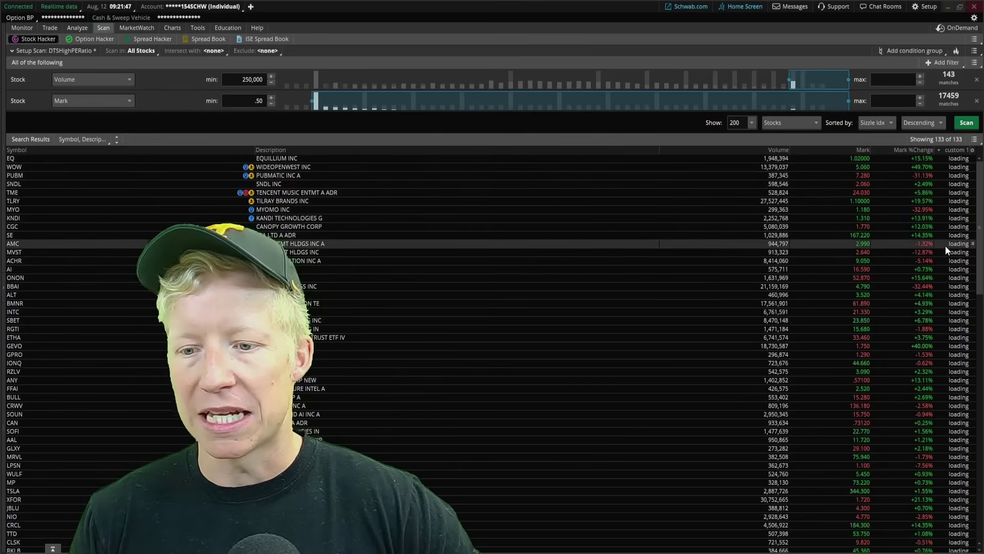
pyautogui.scroll(-10, 946, 245)
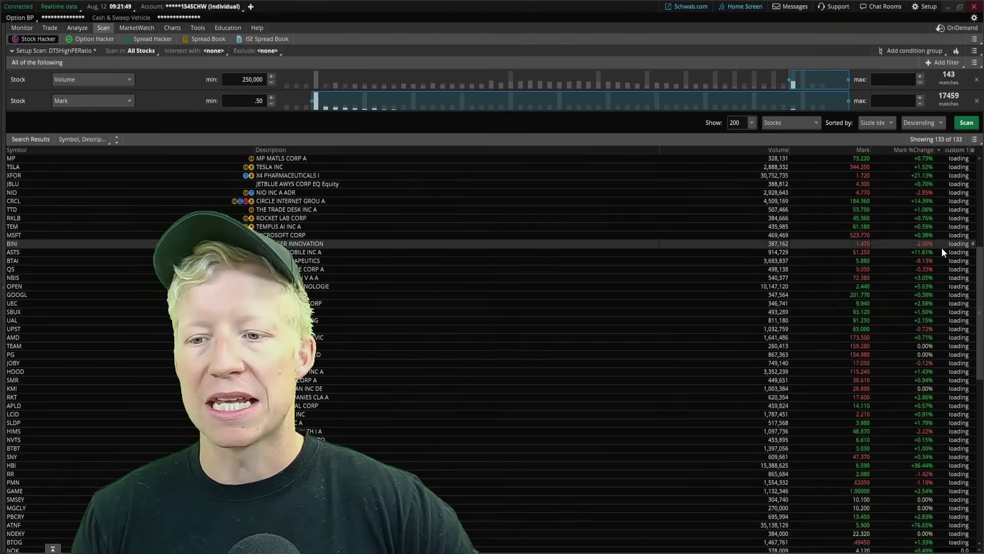
pyautogui.scroll(-11, 942, 248)
pyautogui.scroll(-1, 954, 256)
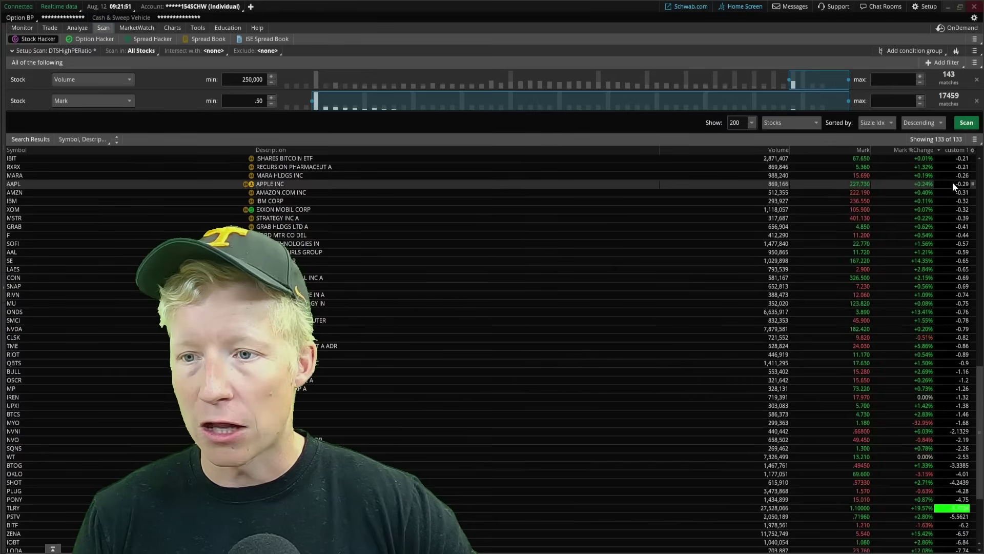
pyautogui.scroll(8, 954, 205)
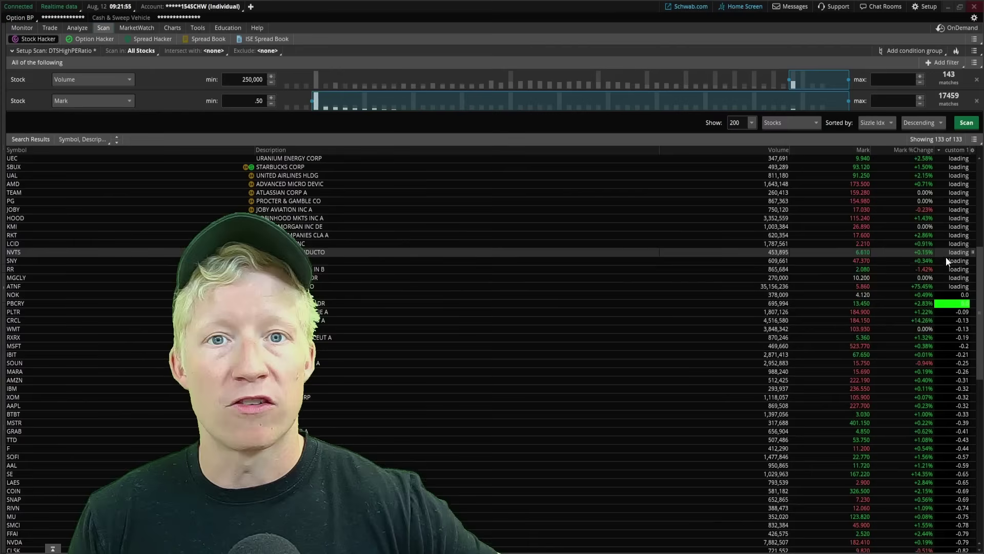
pyautogui.scroll(4, 939, 274)
pyautogui.scroll(-7, 938, 278)
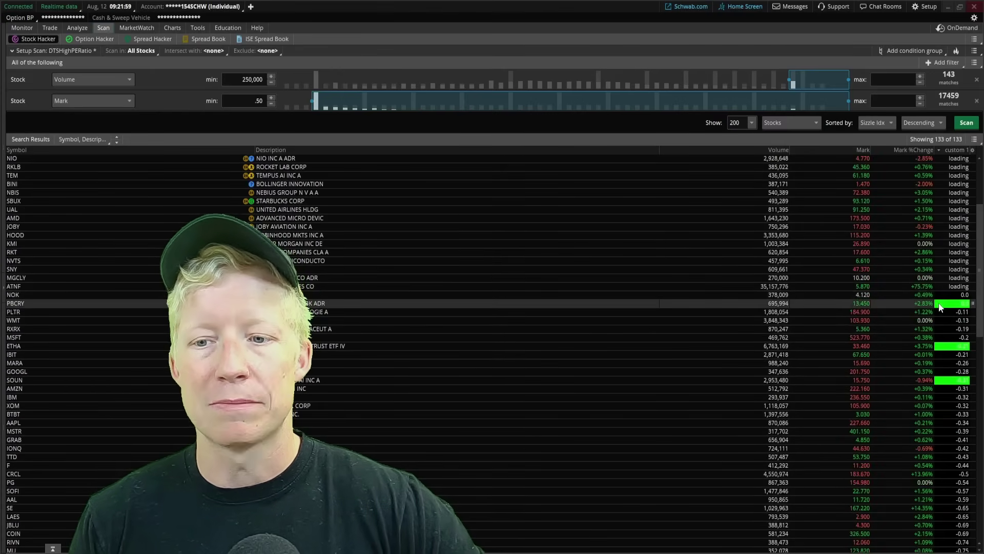
pyautogui.scroll(2, 951, 293)
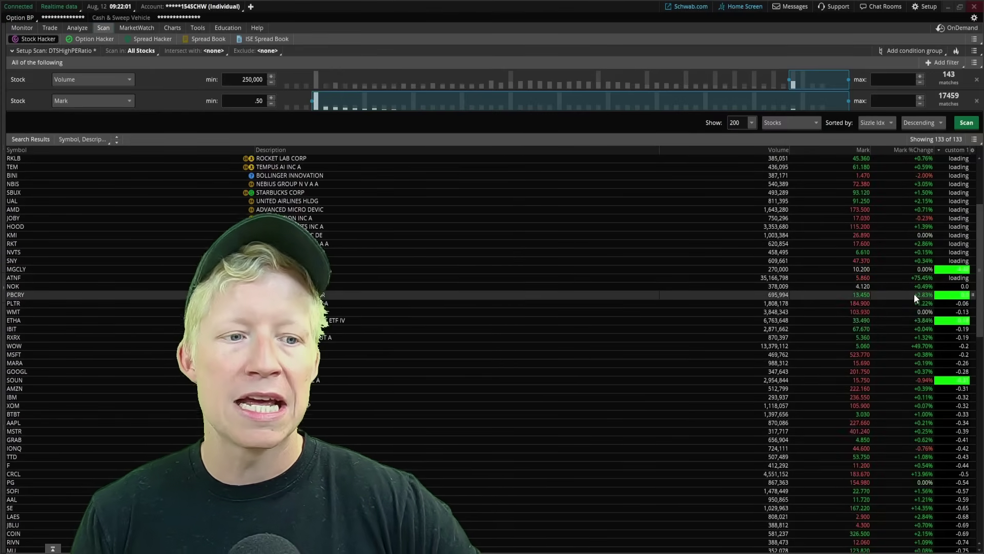
pyautogui.scroll(3, 949, 299)
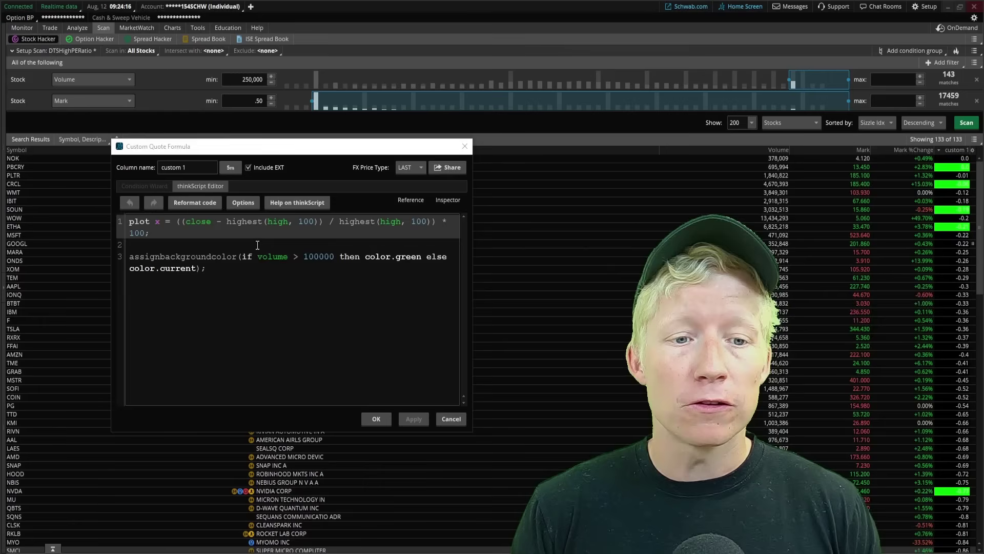
# Write line 5: x.assignvaluecolor(if volume > 100000 then color.black else color.current);
pyautogui.click(237, 266)
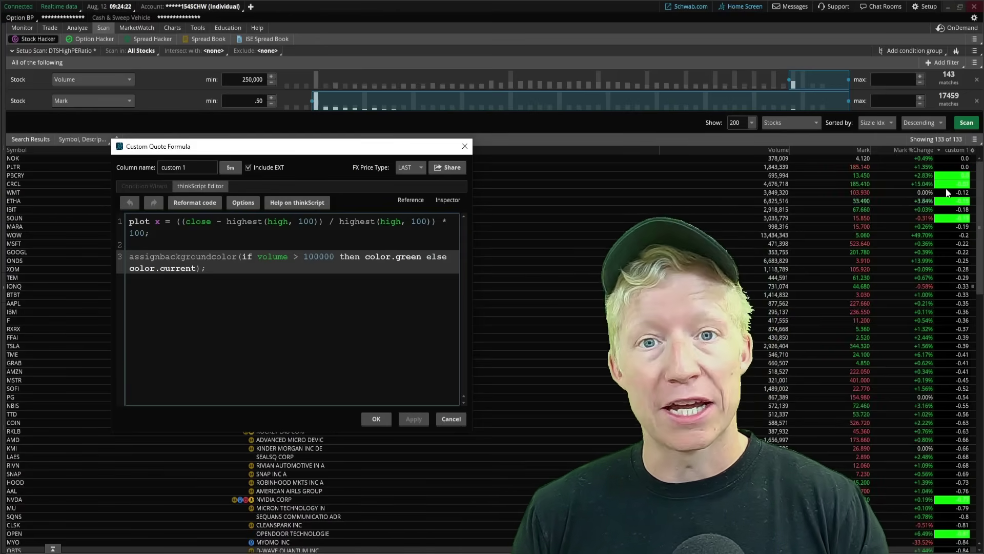
pyautogui.press('Return')
pyautogui.press('Return')
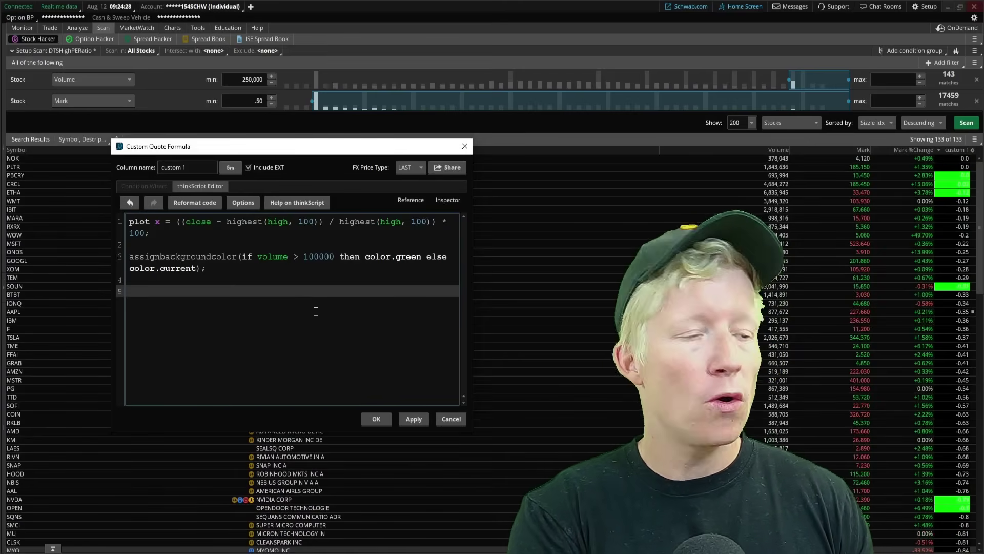
pyautogui.write('assignvaluecolor')
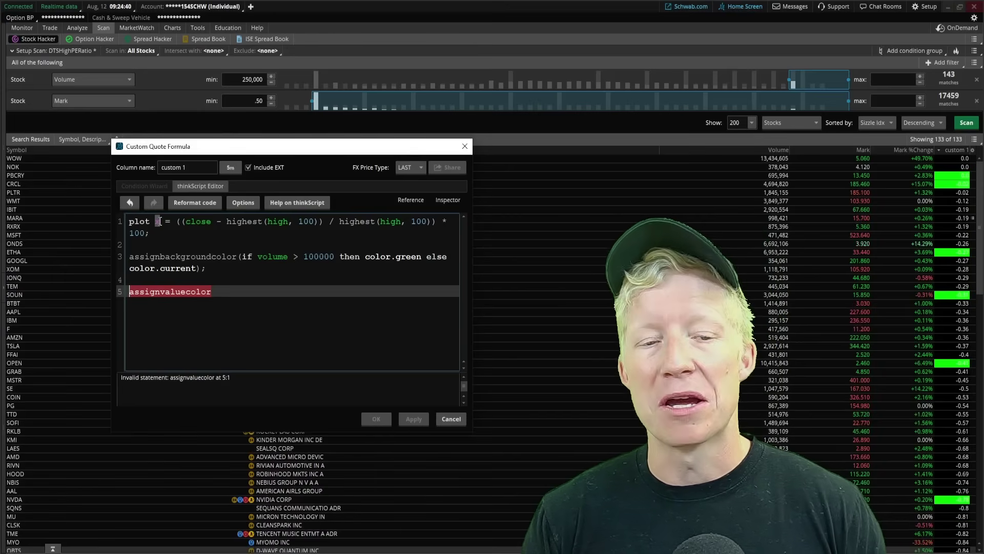
pyautogui.click(179, 218)
pyautogui.click(405, 323)
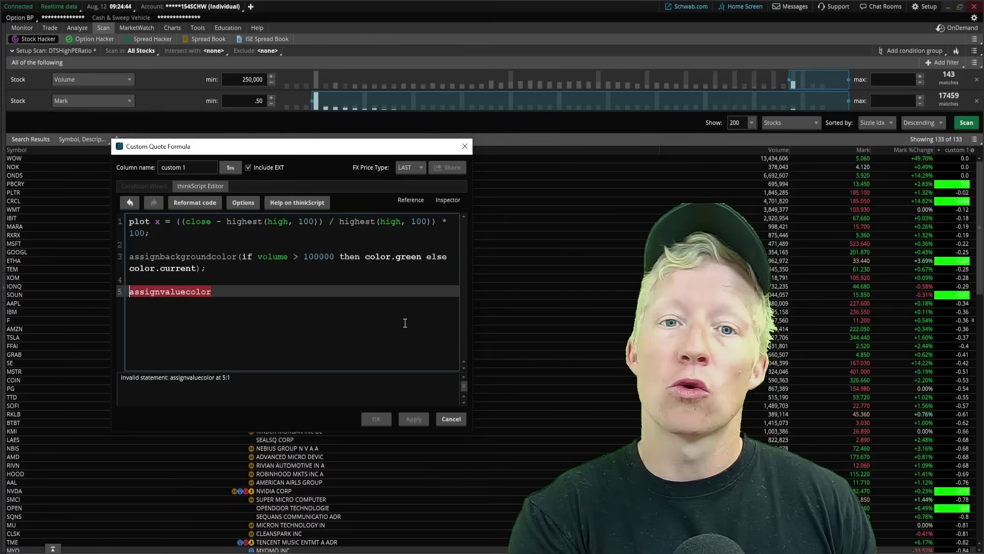
pyautogui.write('x')
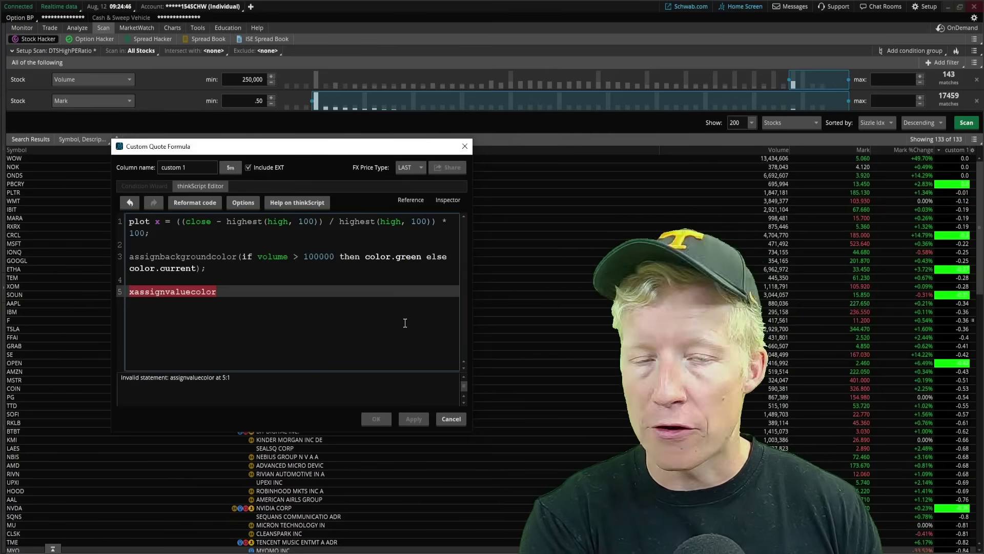
pyautogui.write('.')
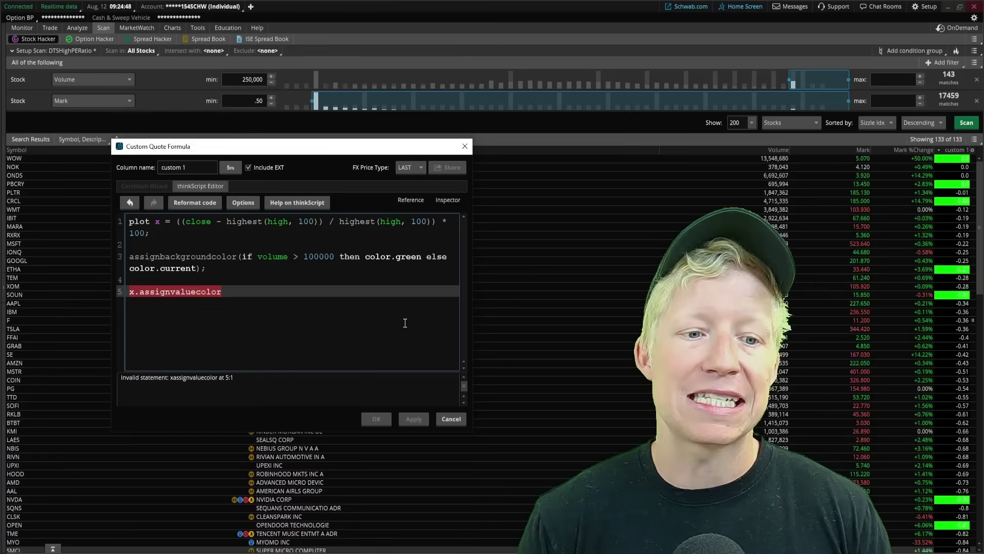
pyautogui.tripleClick(227, 290)
pyautogui.click(228, 291)
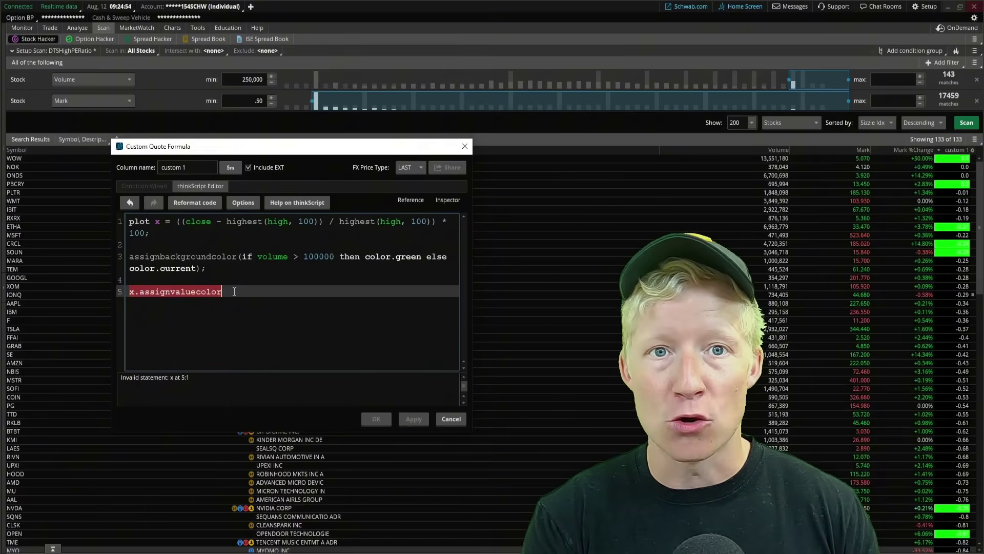
pyautogui.write('(')
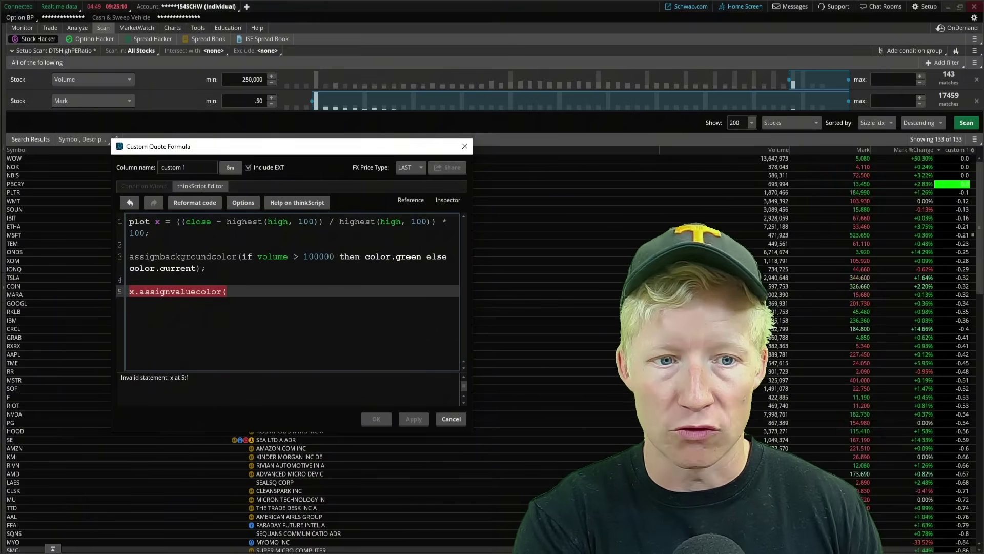
pyautogui.write('if volume > 1')
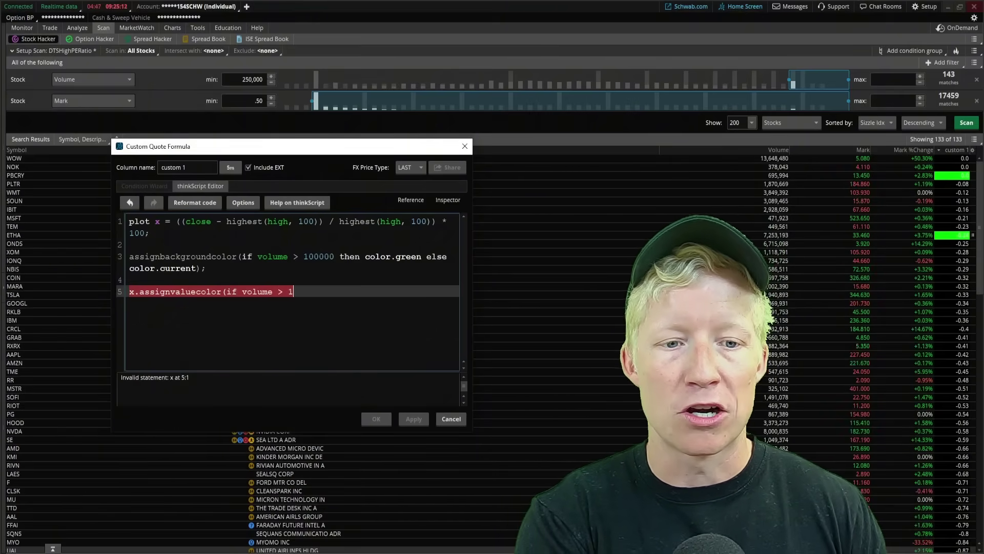
pyautogui.write('00000 then ')
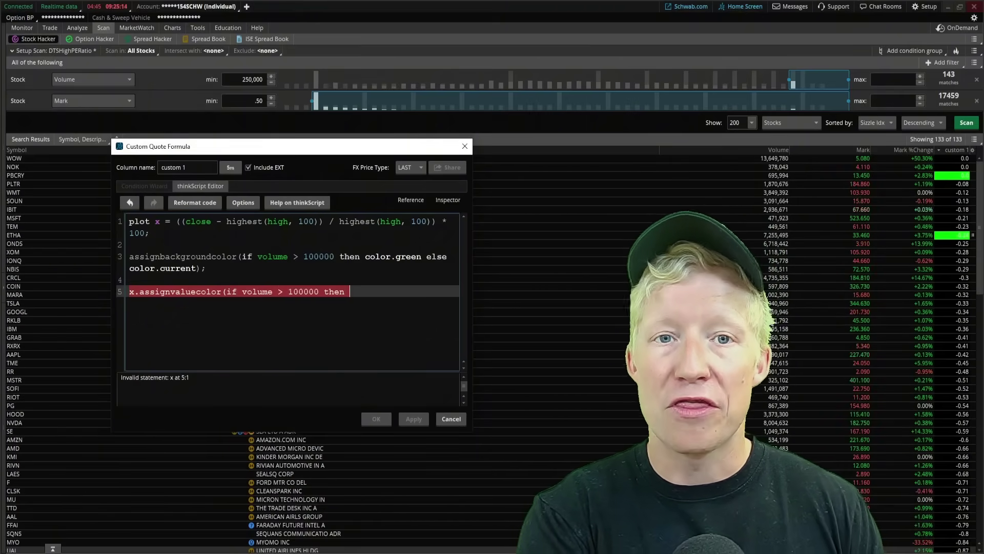
pyautogui.write('color')
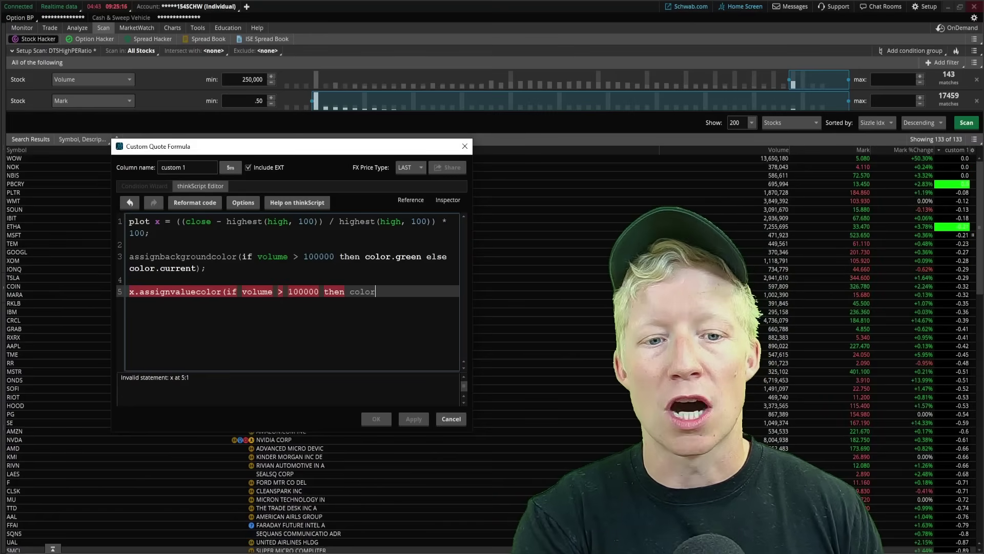
pyautogui.write('.black else colo')
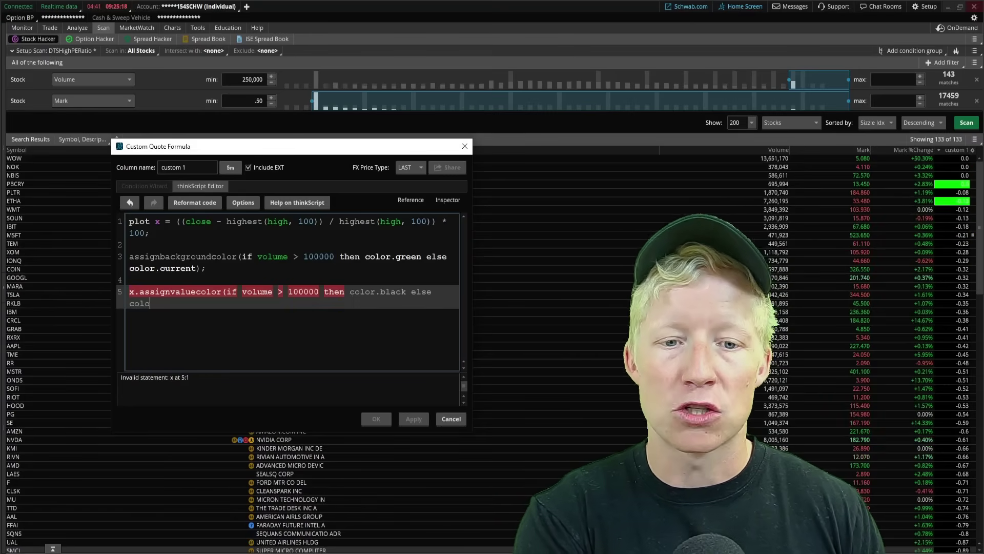
pyautogui.write('r.current);')
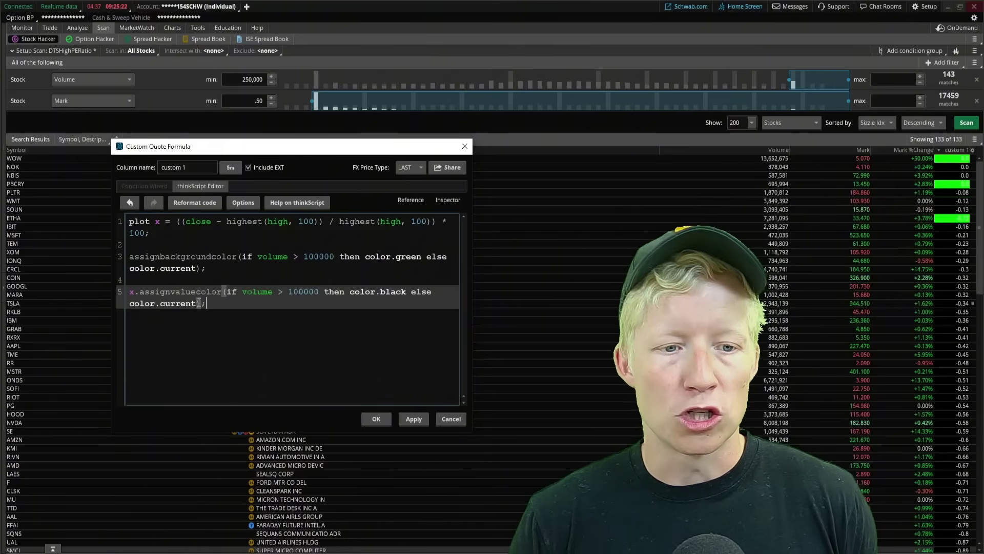
# Apply the value-colour rule, close both dialogs with OK, and scroll the search results
pyautogui.click(404, 418)
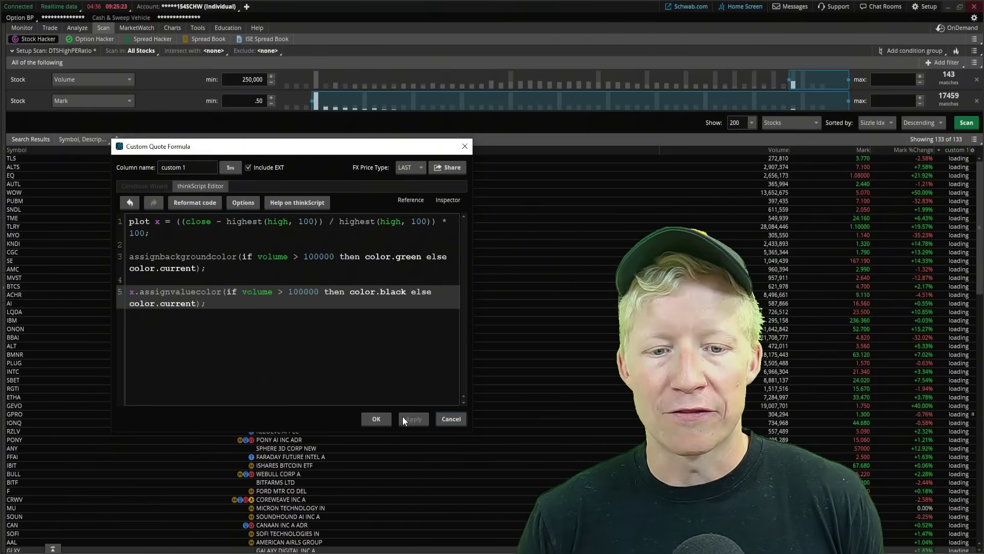
pyautogui.click(376, 420)
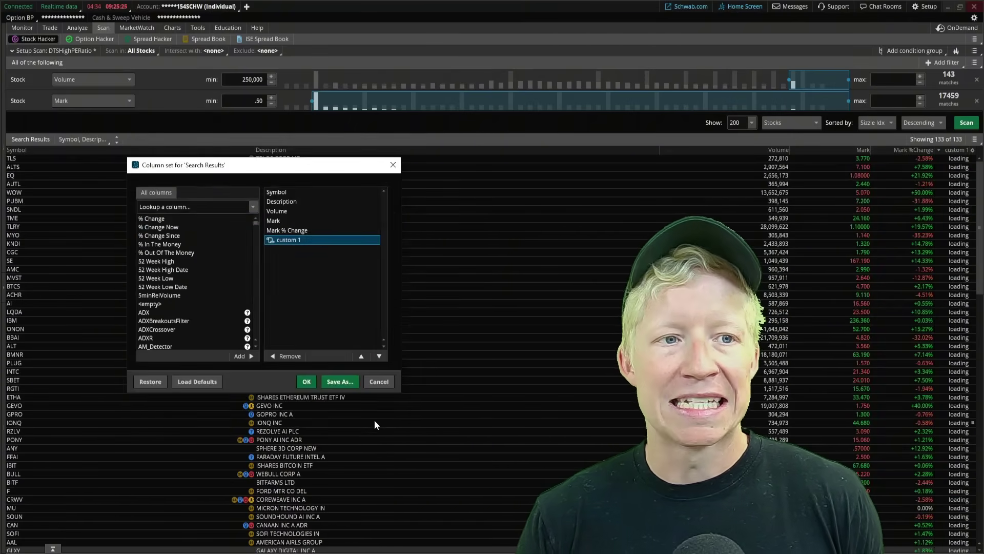
pyautogui.click(307, 382)
pyautogui.scroll(-10, 956, 239)
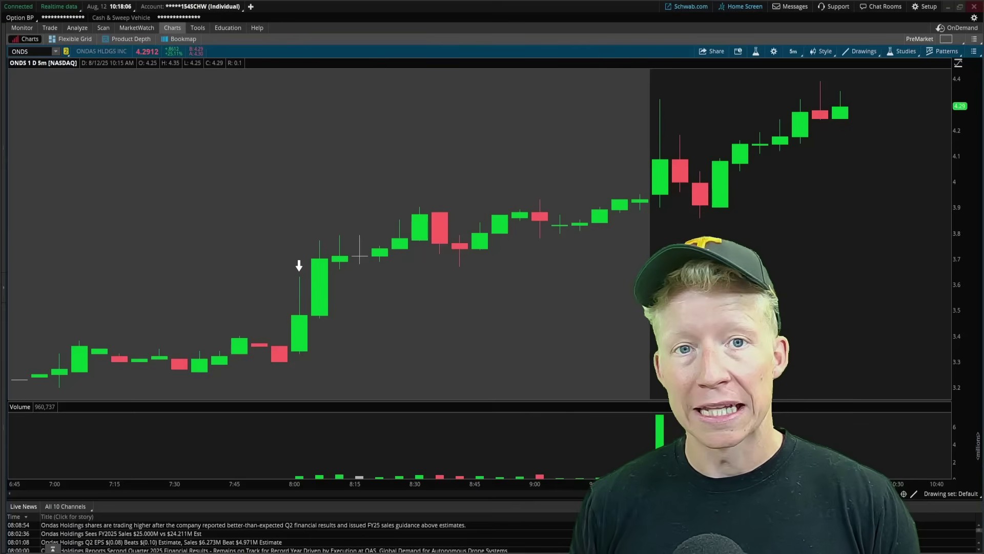
# Bring up the drawing tools on the ONDS 5-minute chart and anchor a trendline at the 8:00 candle
pyautogui.middleClick(558, 251)
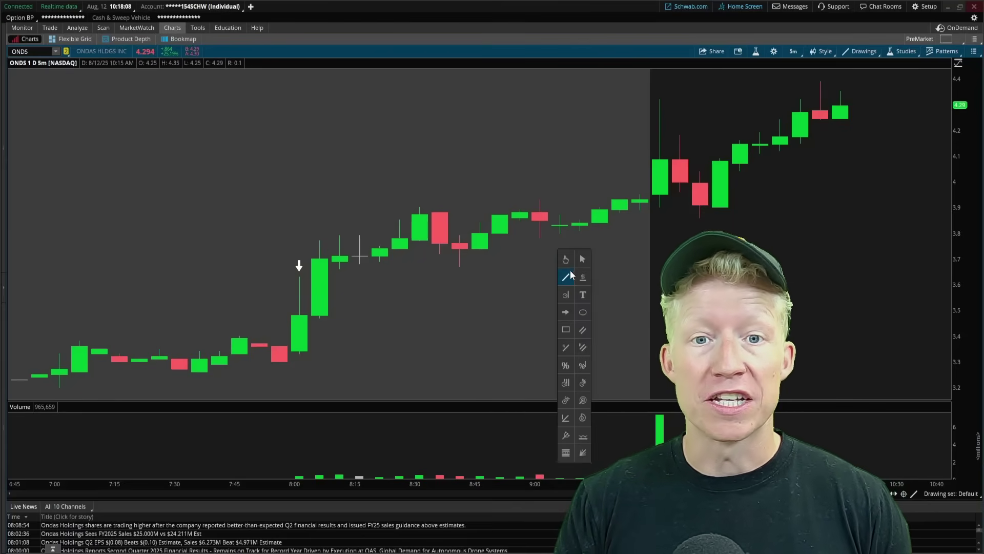
pyautogui.click(570, 276)
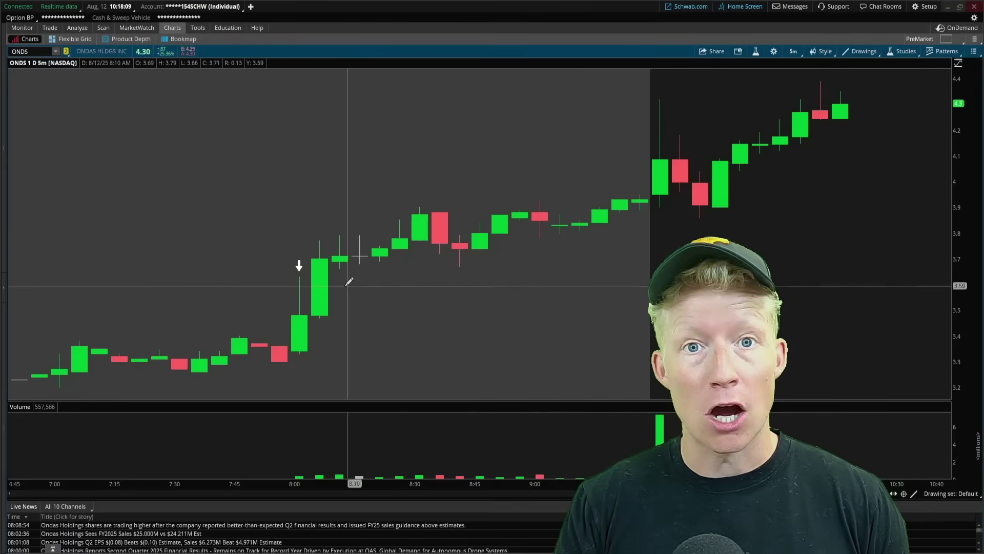
pyautogui.click(302, 316)
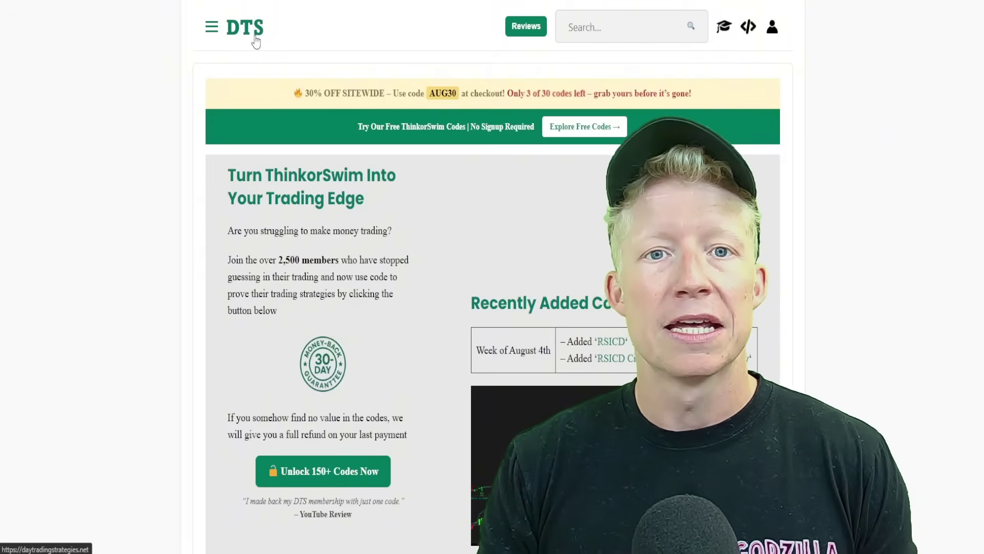
# Go to the Free ThinkorSwim Scripts page using the Explore Free Codes banner button
pyautogui.click(587, 132)
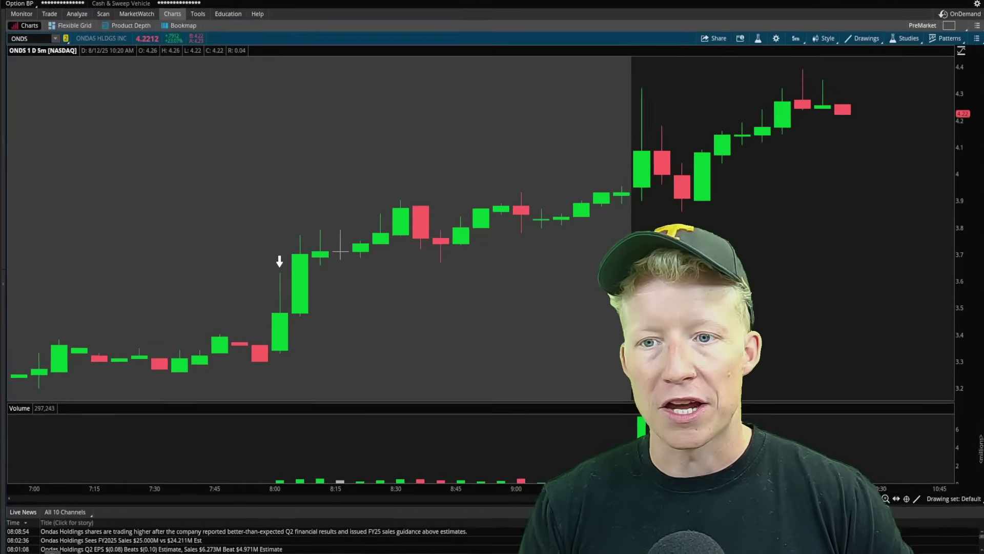
# Import the shared DTSGappersScan from its tos.mx link, overwriting the existing scan query
pyautogui.click(927, 7)
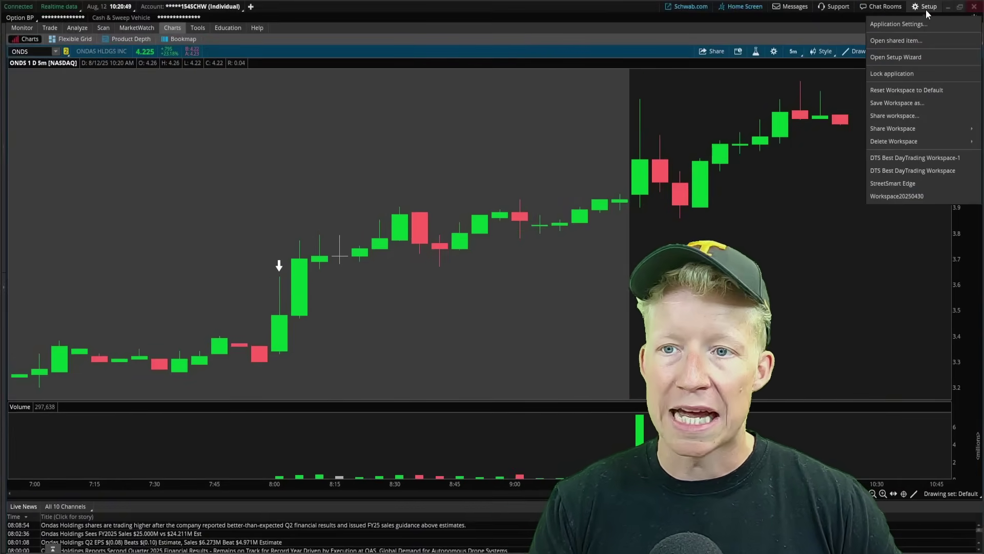
pyautogui.click(903, 44)
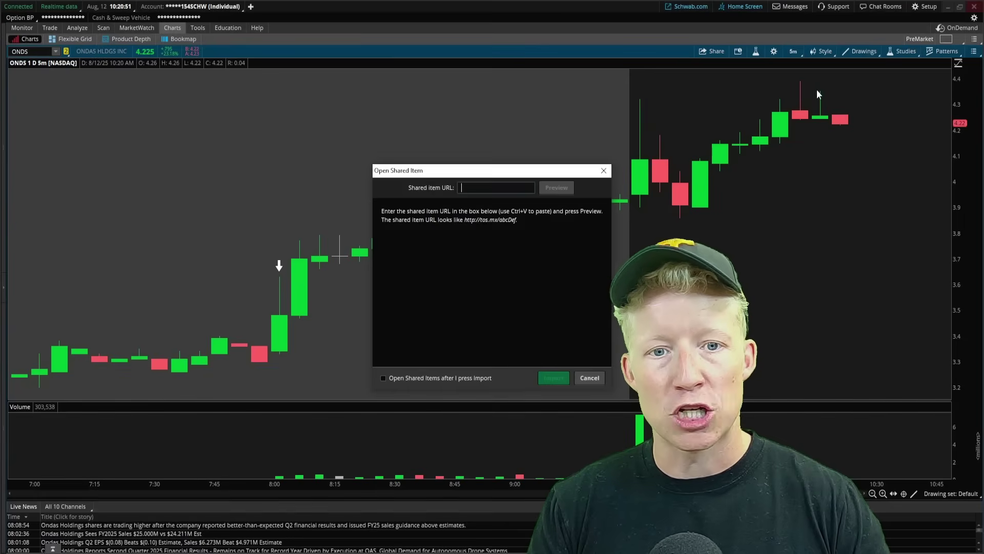
pyautogui.click(564, 187)
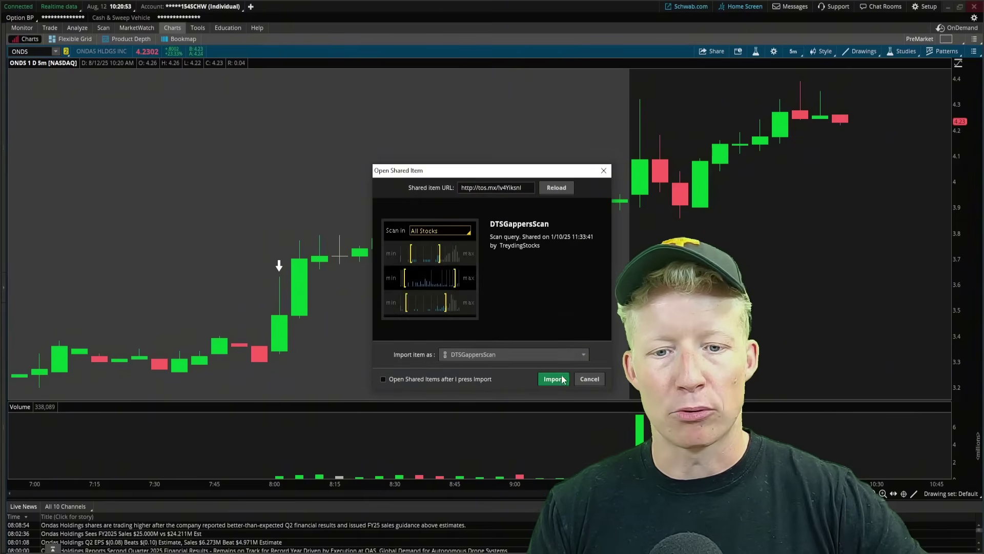
pyautogui.click(560, 381)
pyautogui.click(517, 305)
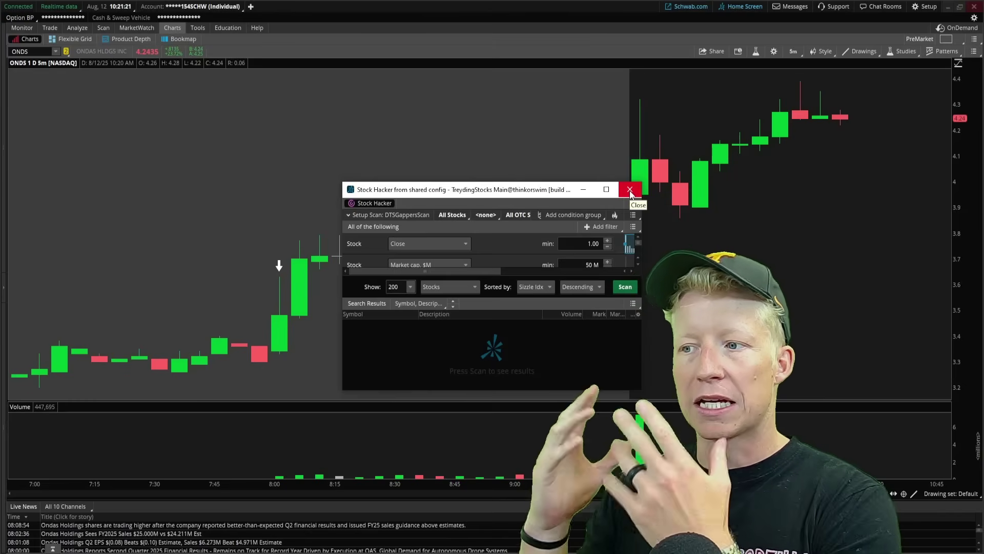
# Load the personal DTSGappersScan query in the stock scanner and run it, listing 14 stocks
pyautogui.click(630, 190)
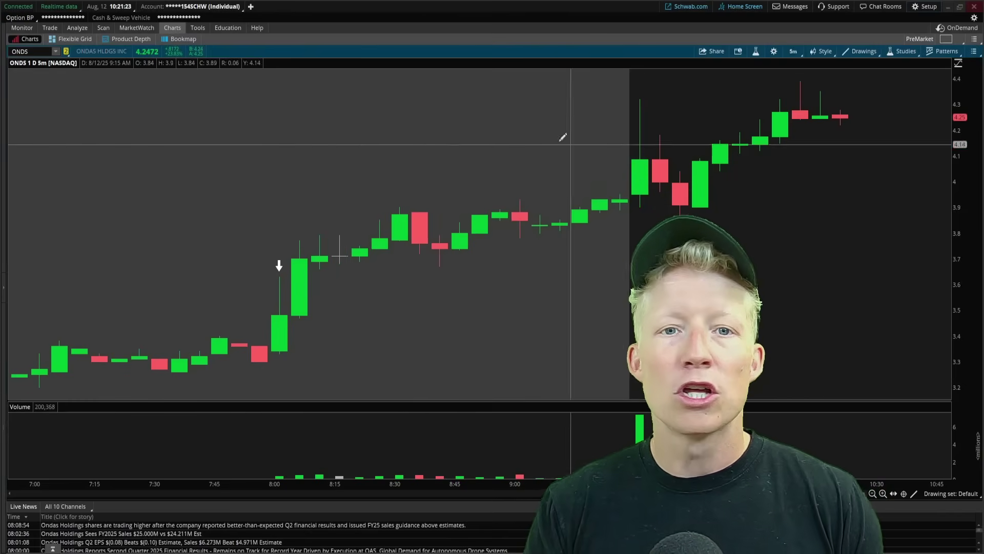
pyautogui.click(108, 29)
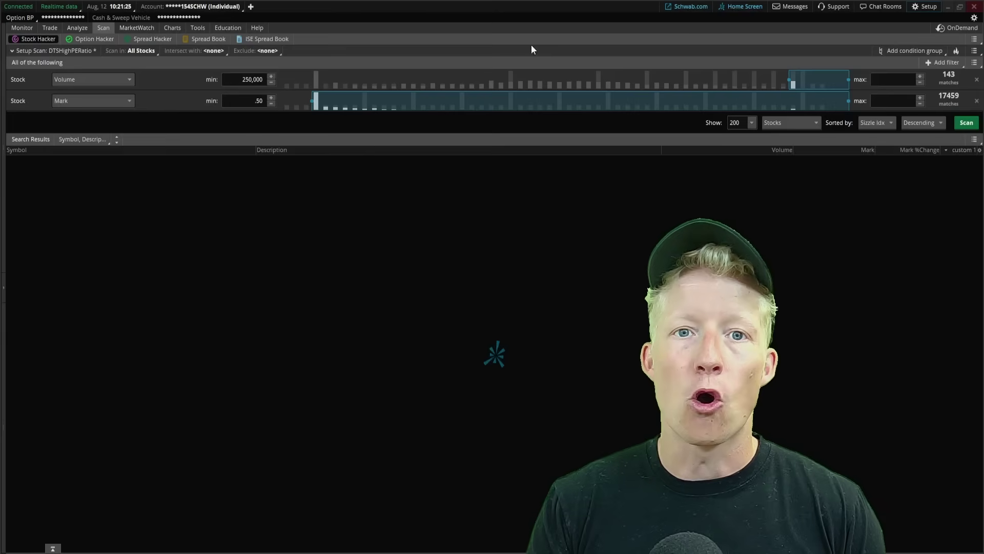
pyautogui.click(975, 52)
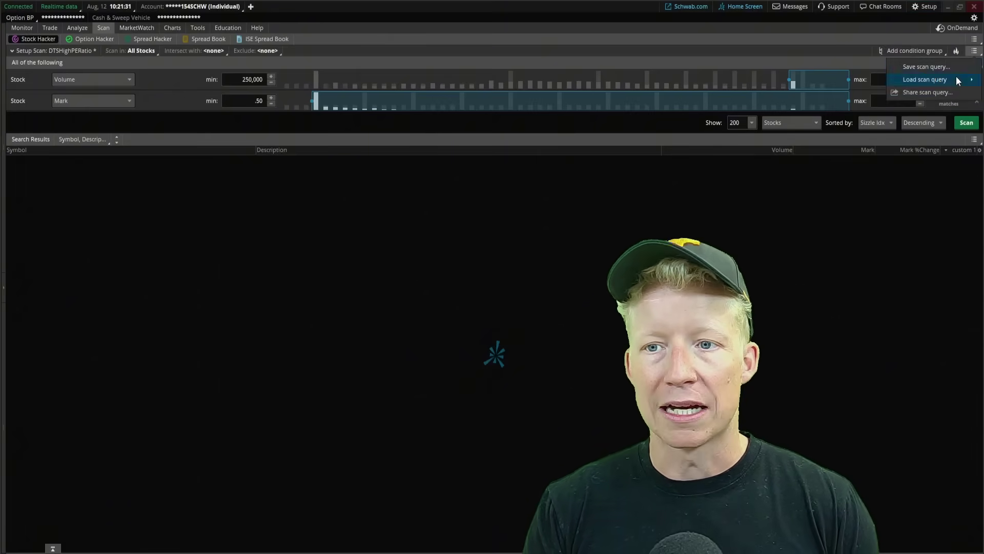
pyautogui.moveTo(954, 79)
pyautogui.moveTo(806, 108)
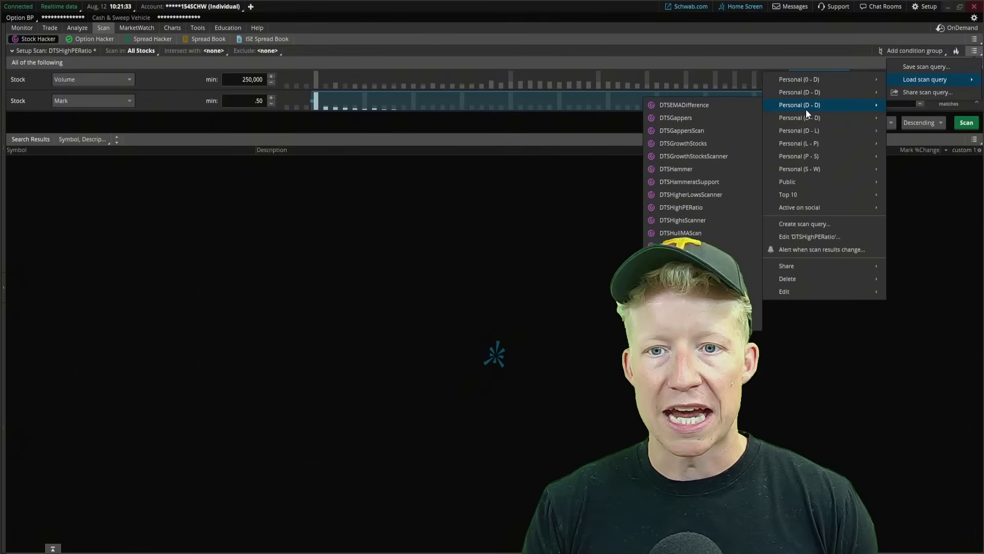
pyautogui.click(690, 129)
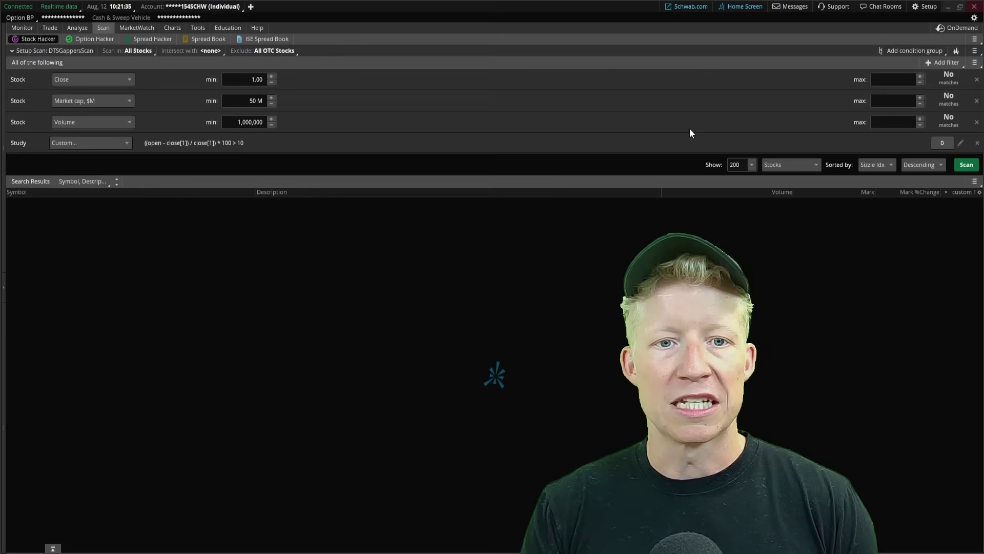
pyautogui.click(967, 165)
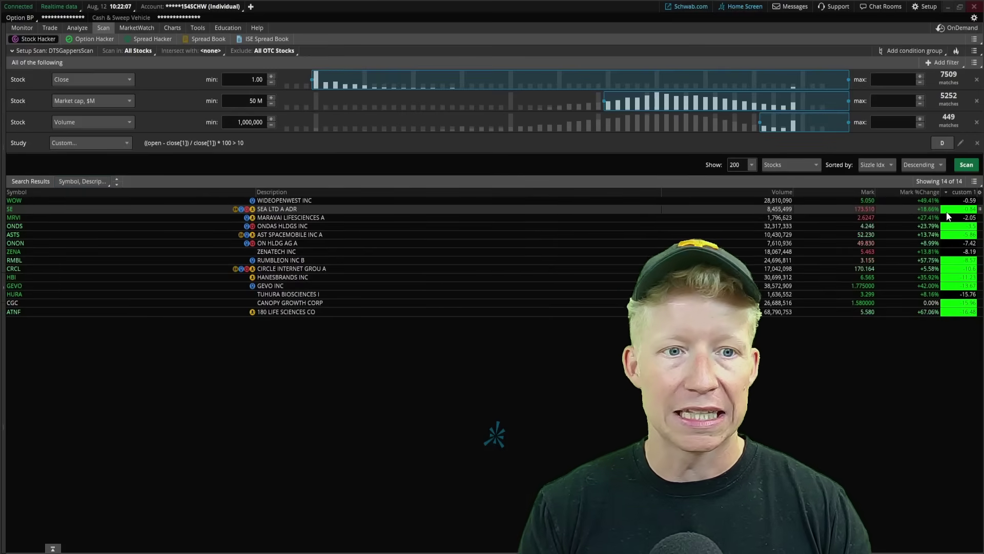
# Show SE's five-minute chart and zoom in on the latest morning candles
pyautogui.click(173, 29)
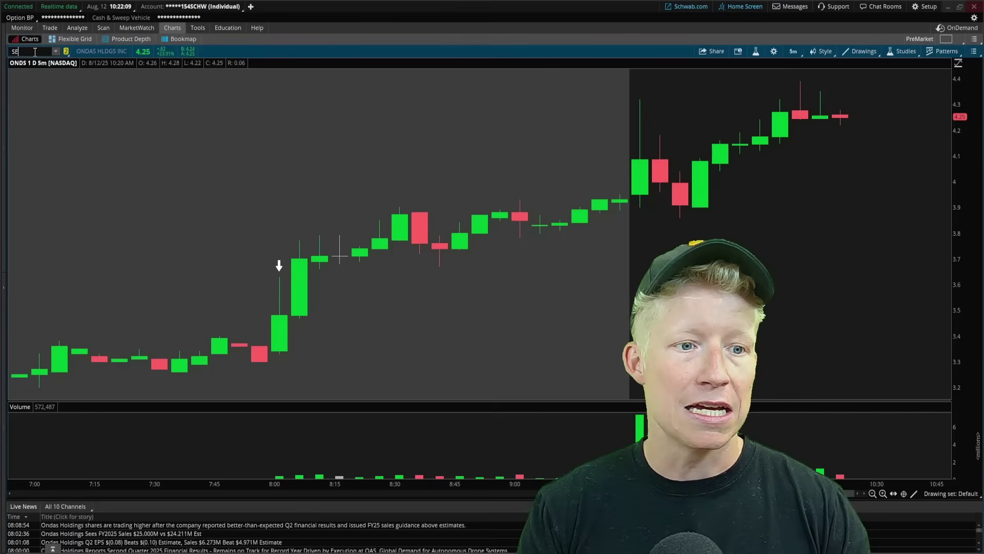
pyautogui.scroll(3, 803, 218)
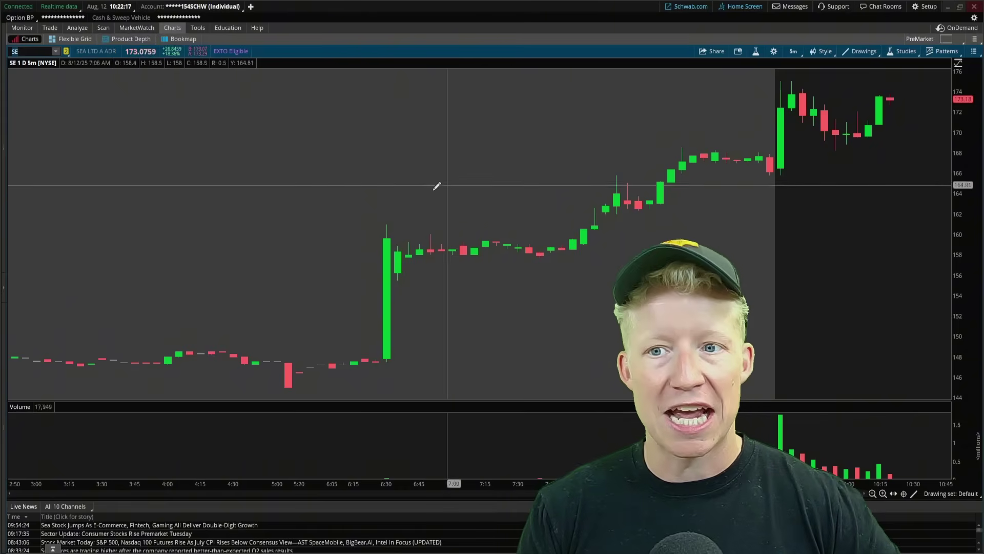
pyautogui.scroll(3, 792, 117)
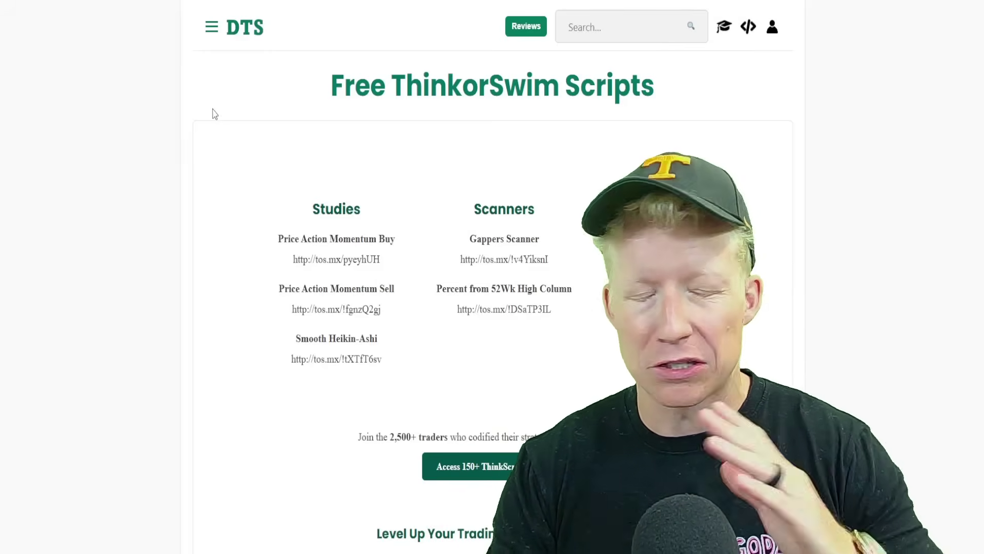
# Go to the membership pricing page and highlight the Annual plan's Save 26% and Lifetime Discord Access
pyautogui.click(258, 30)
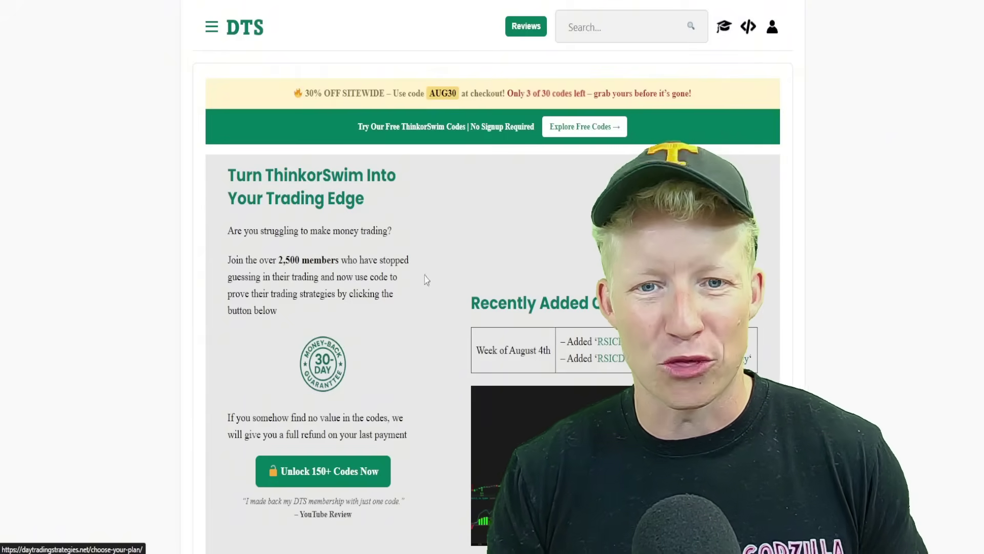
pyautogui.click(339, 471)
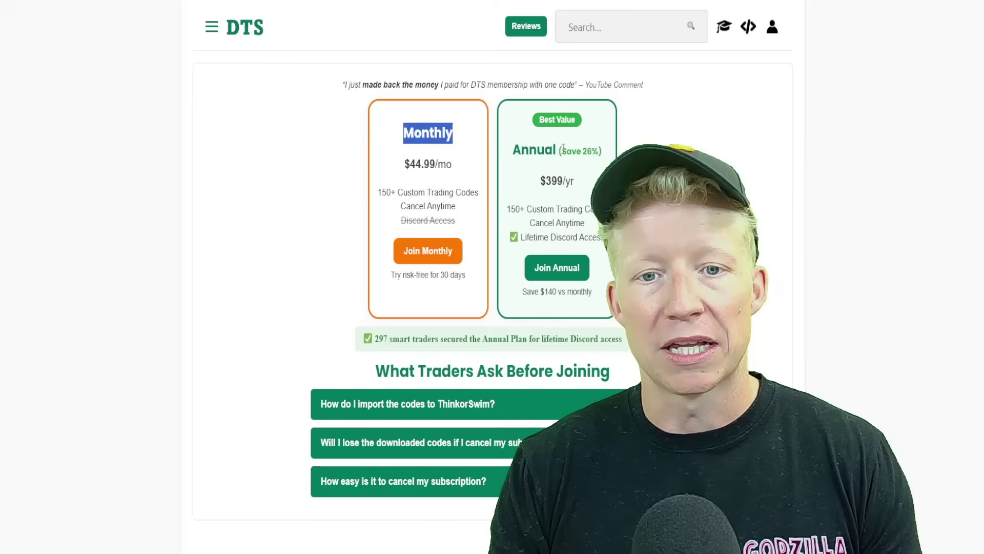
pyautogui.moveTo(562, 151); pyautogui.dragTo(598, 151)
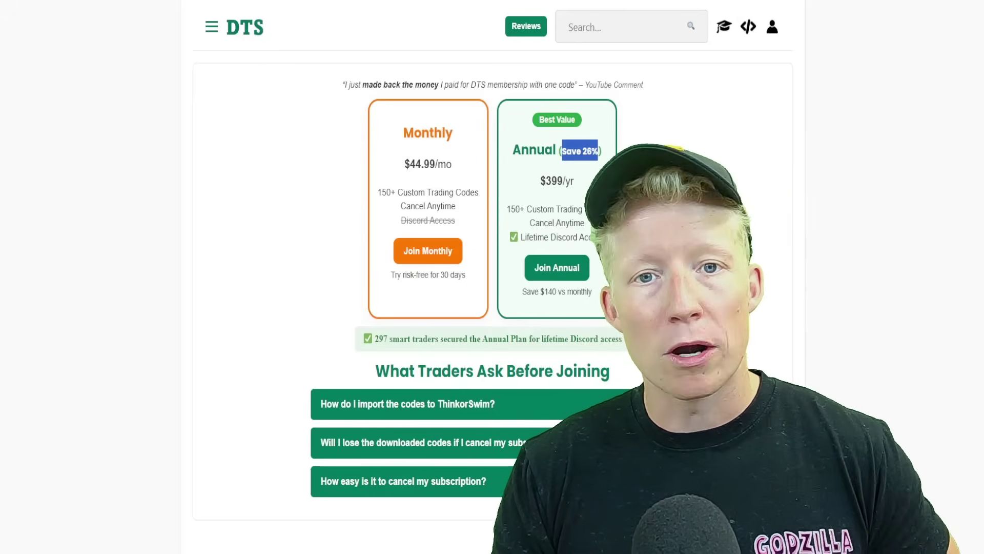
pyautogui.moveTo(605, 237); pyautogui.dragTo(520, 237)
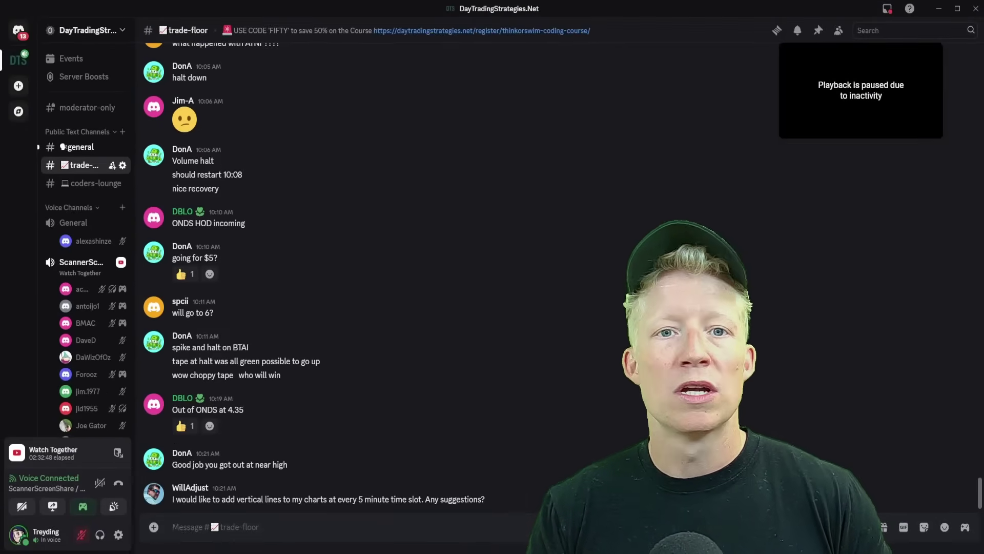
pyautogui.rightClick(18, 60)
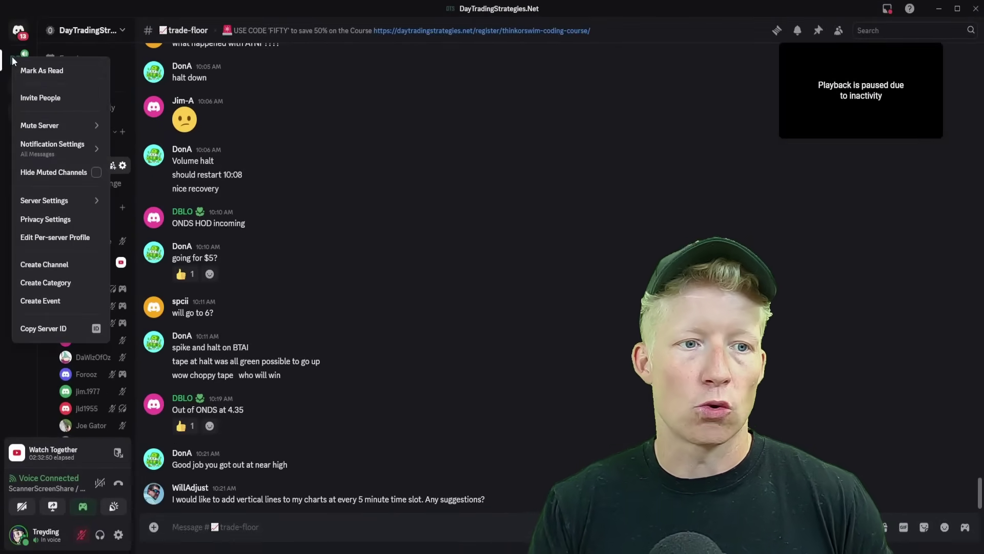
pyautogui.click(163, 189)
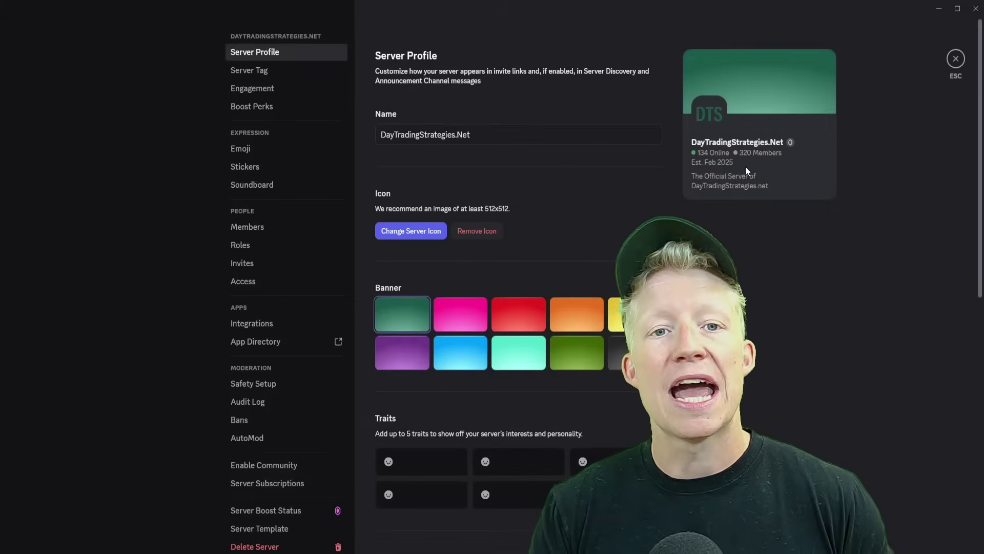
pyautogui.click(955, 64)
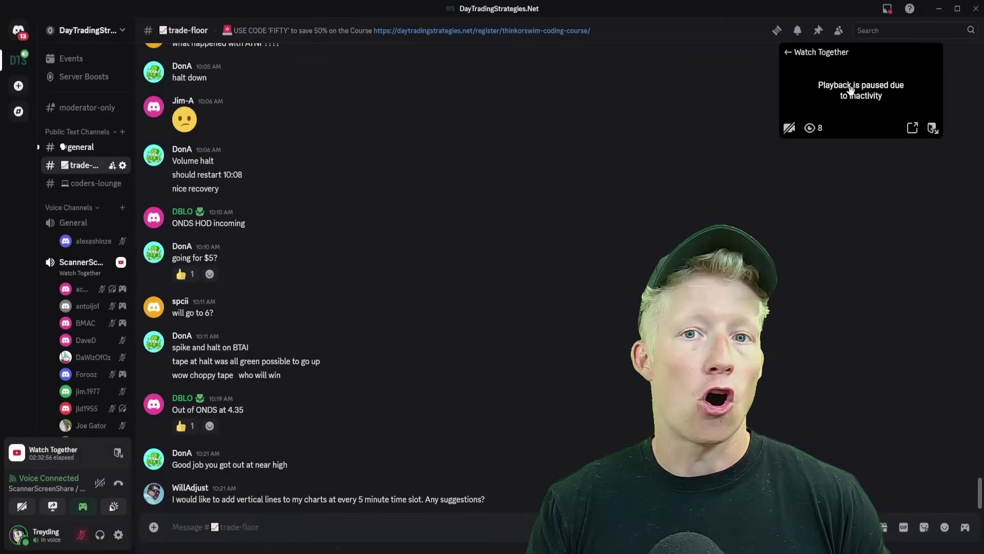
pyautogui.scroll(8, 449, 289)
pyautogui.scroll(10, 449, 287)
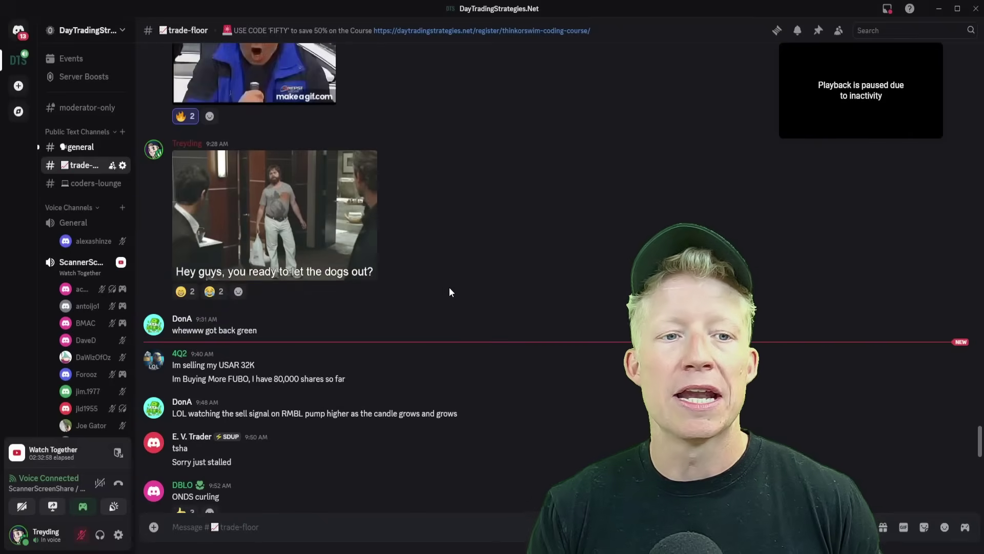
pyautogui.scroll(10, 457, 288)
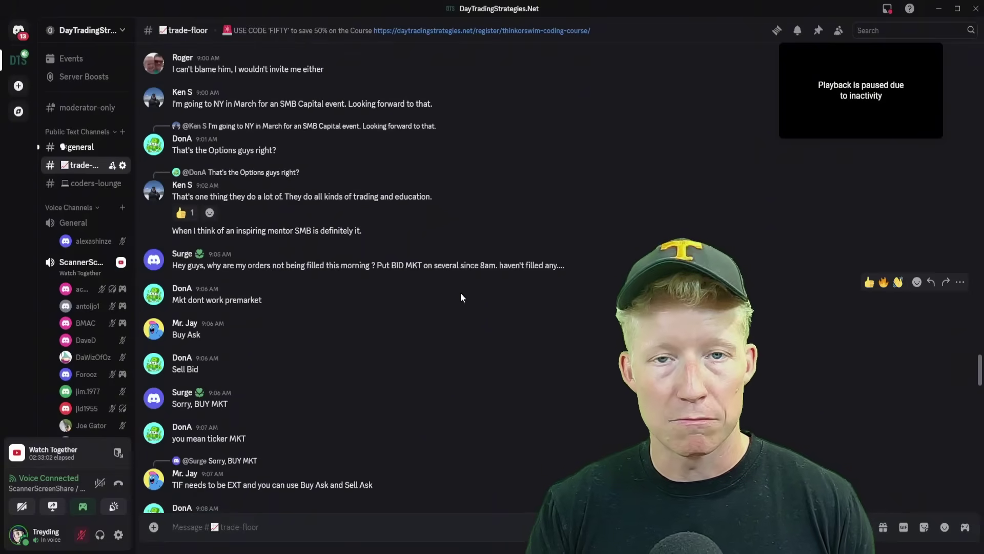
pyautogui.scroll(5, 465, 297)
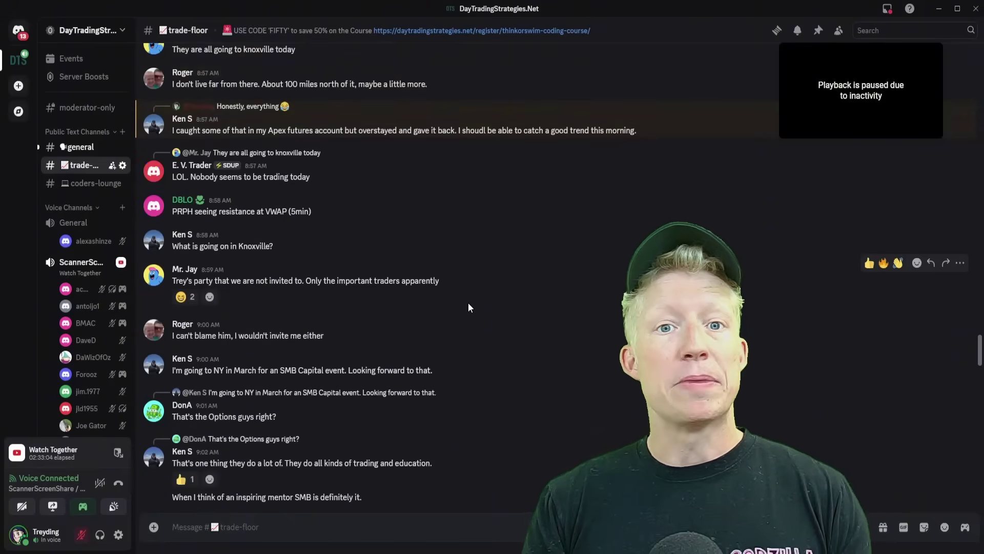
pyautogui.scroll(4, 471, 304)
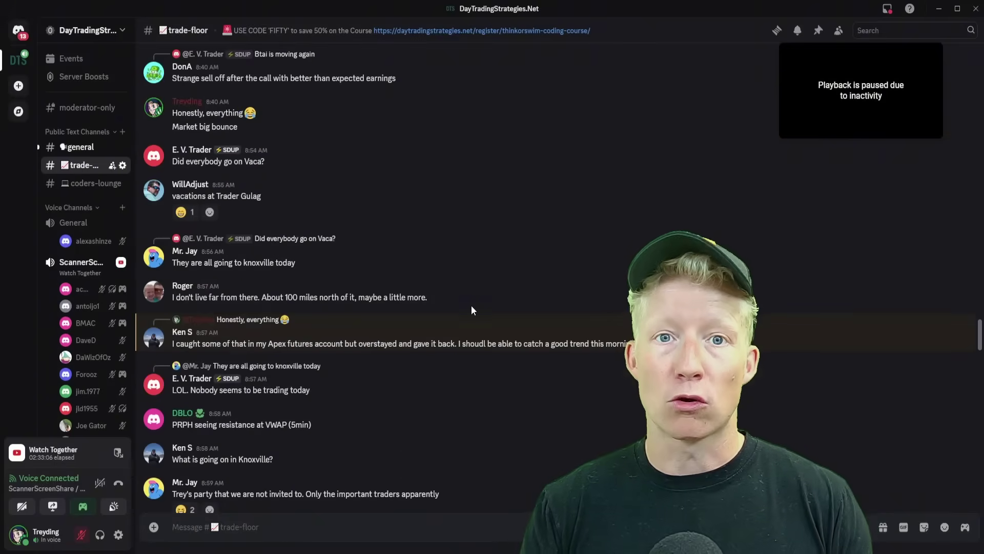
pyautogui.scroll(7, 471, 308)
pyautogui.scroll(6, 472, 308)
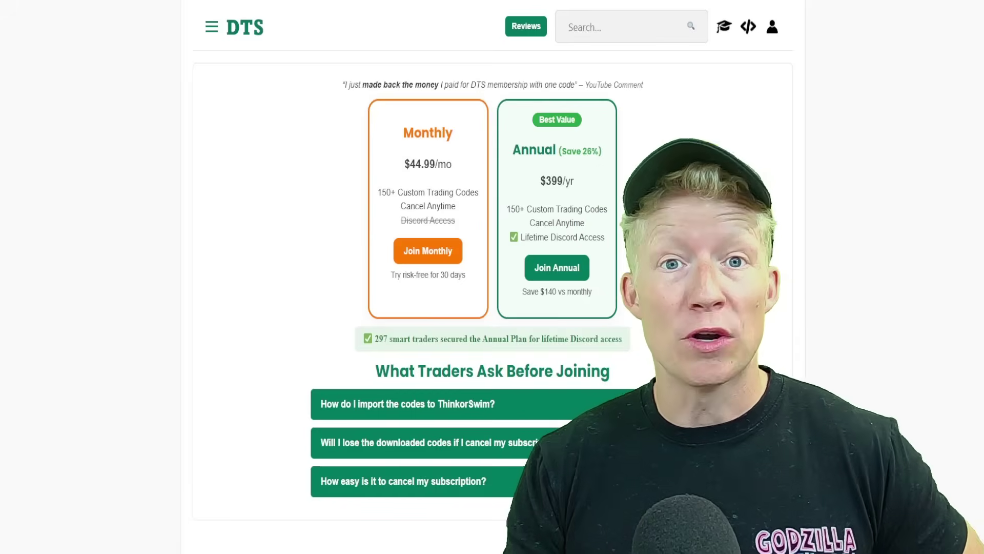
# Begin the Annual plan checkout with coupon aug30, bringing it to $279.30, then go home
pyautogui.click(570, 271)
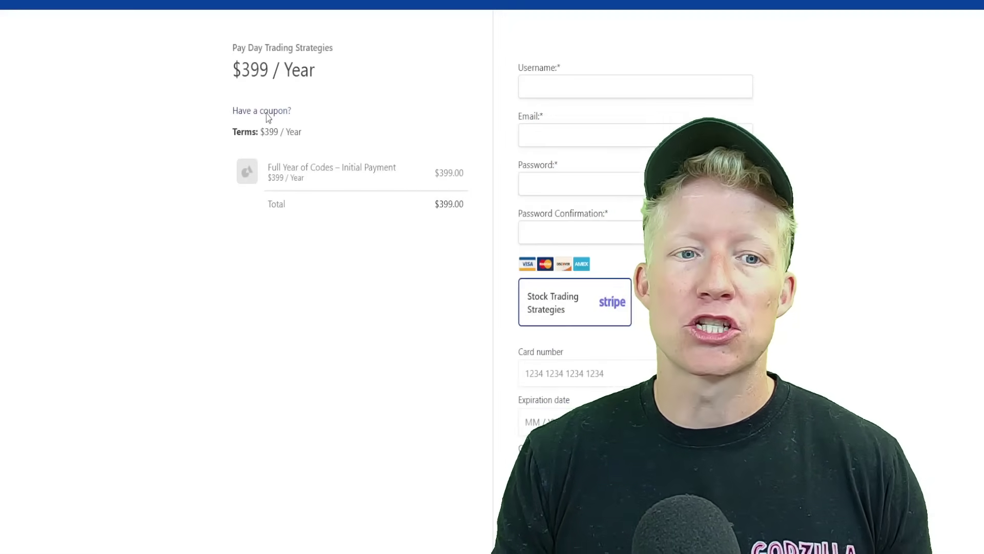
pyautogui.click(267, 111)
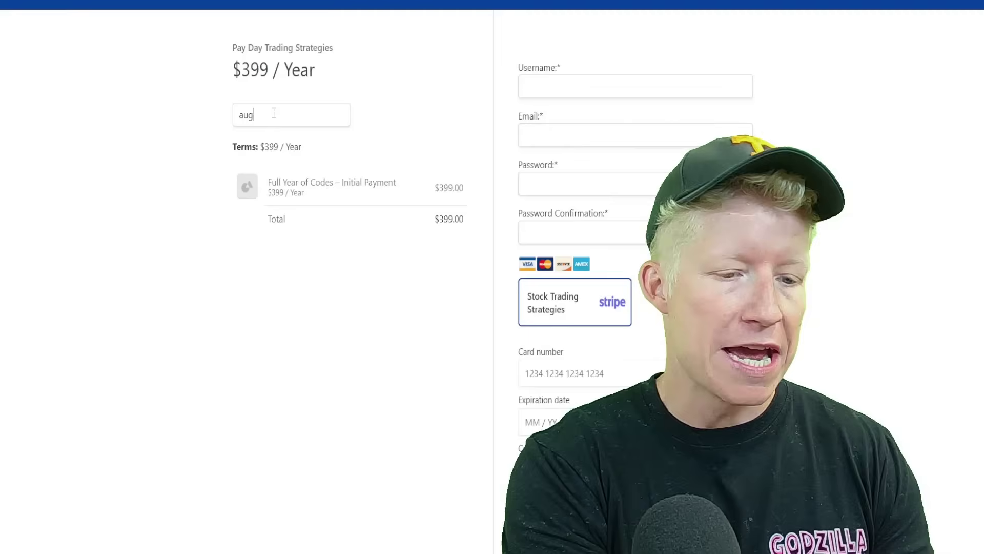
pyautogui.write('aug30')
pyautogui.press('Return')
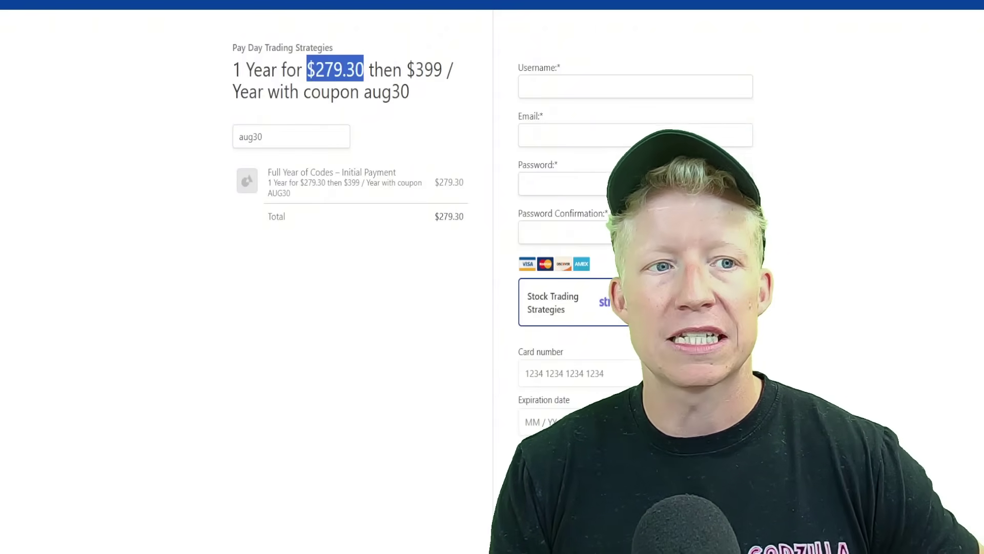
pyautogui.click(31, 3)
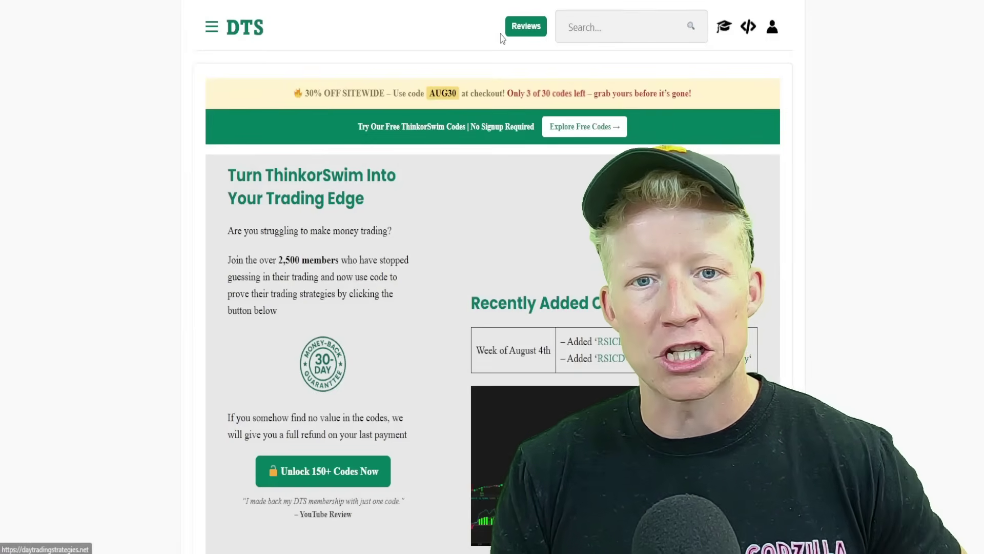
# Open the Reviews page and scroll down to the X, YouTube and email testimonials
pyautogui.click(525, 34)
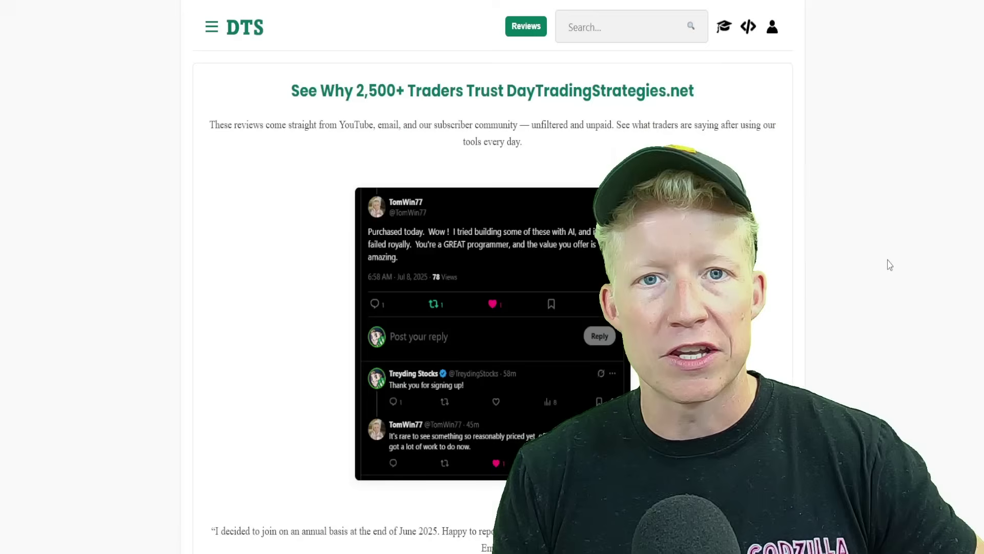
pyautogui.scroll(-15, 888, 264)
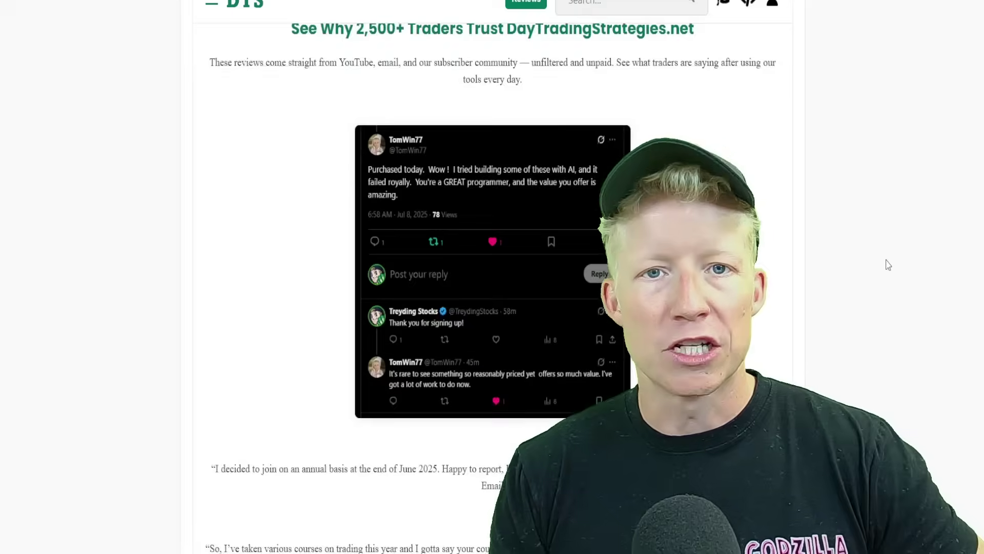
pyautogui.scroll(-1, 889, 264)
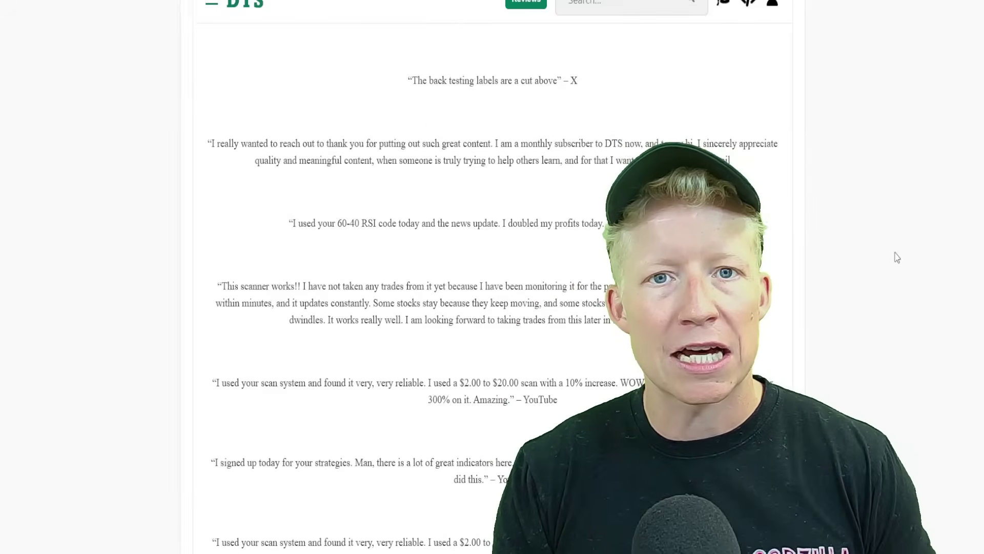